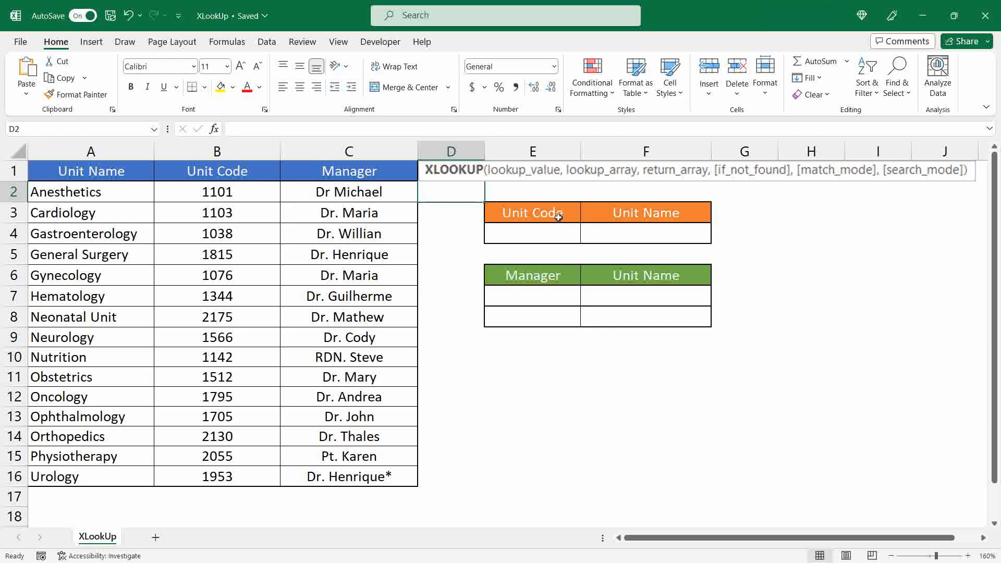
Enter 1815 as the lookup unit code in cell E4
click(531, 236)
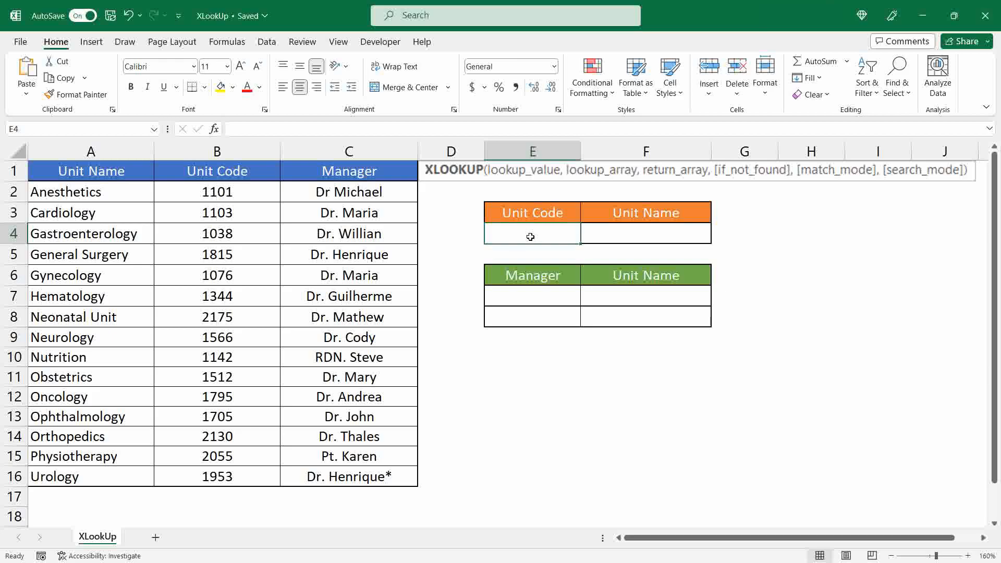
text(1815)
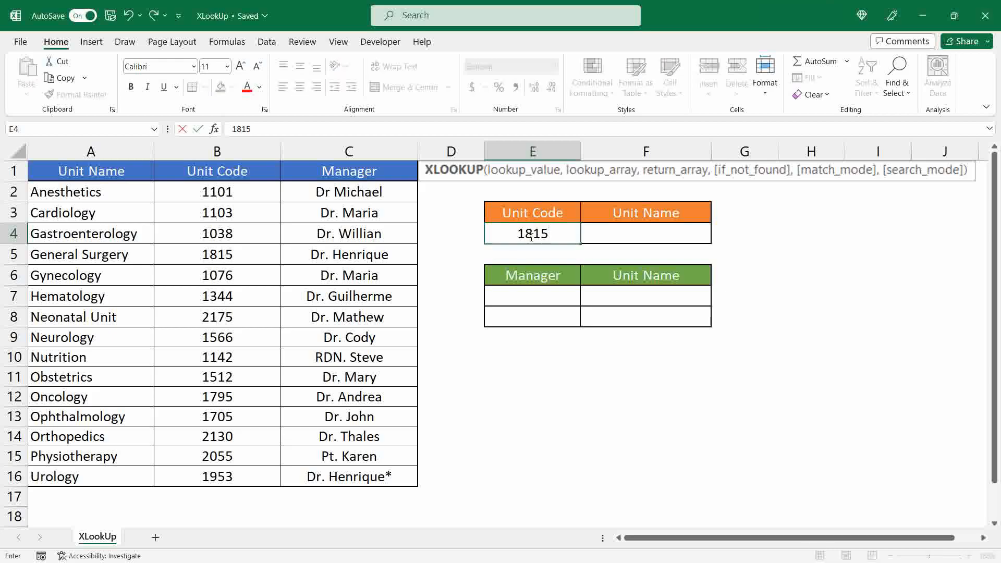
click(447, 189)
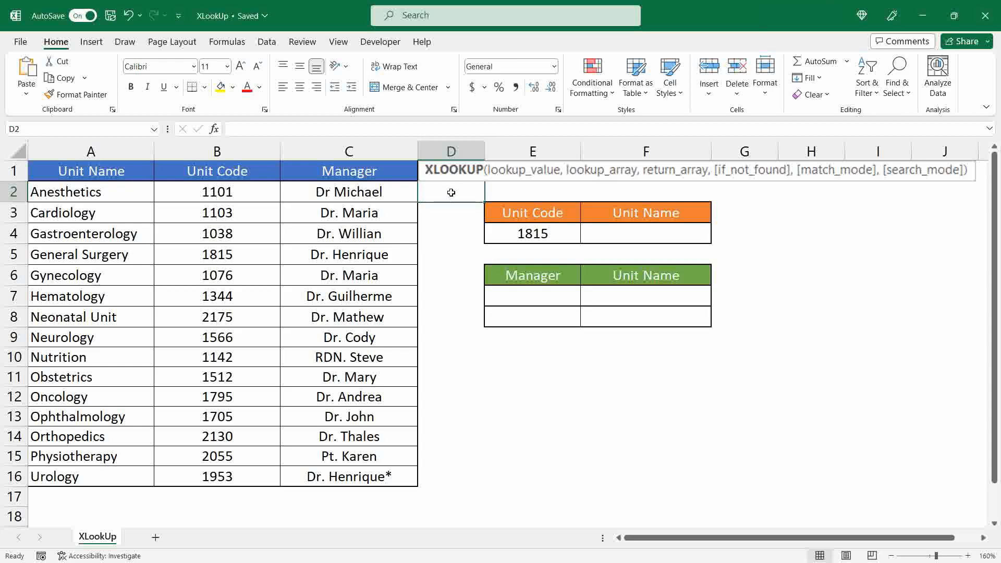
Enter =XLOOKUP(E4,B2:B16,A2:A16) in F4 to return the unit name for the unit code
click(646, 235)
text(=)
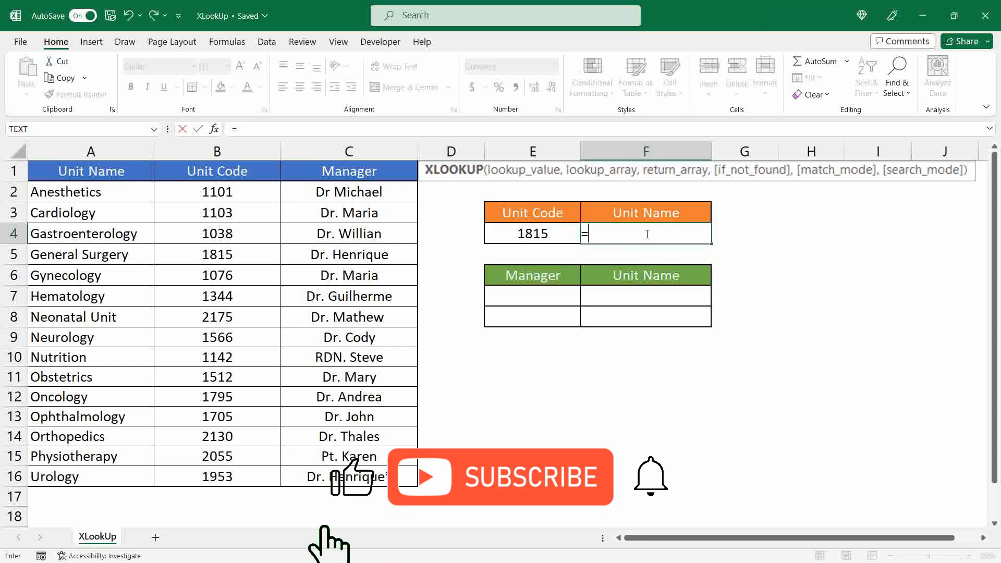
text(XLOOKU)
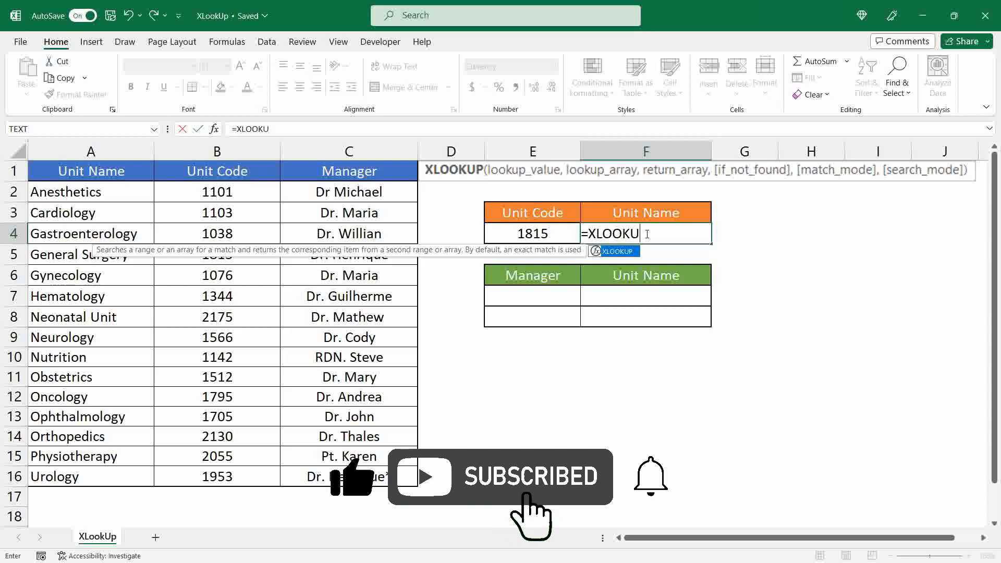
text(P()
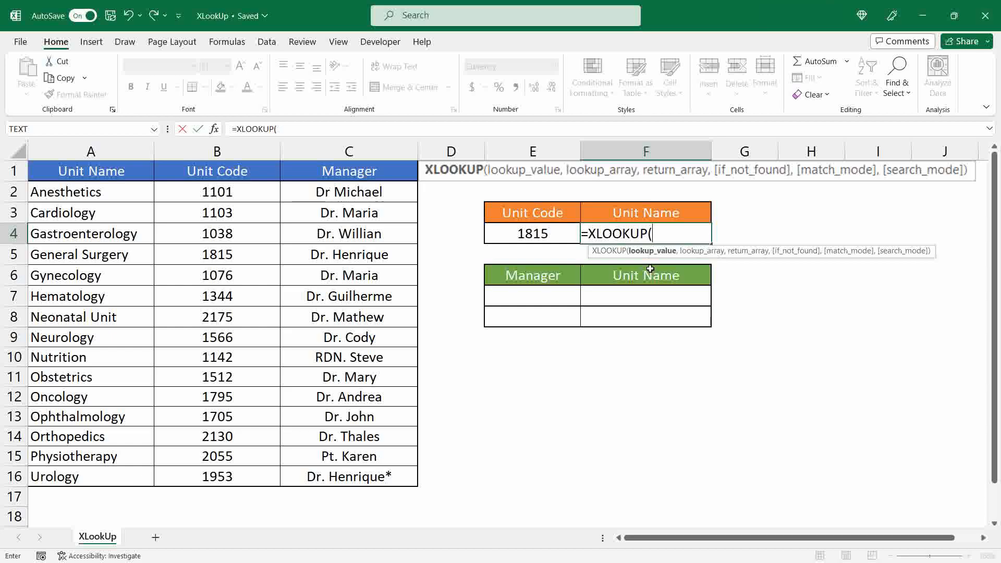
click(538, 234)
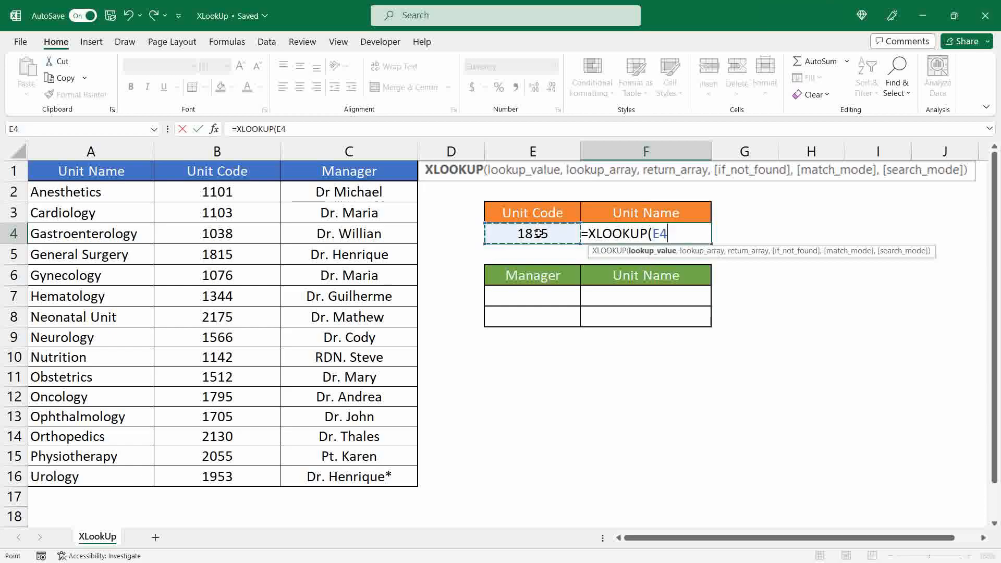
text(,)
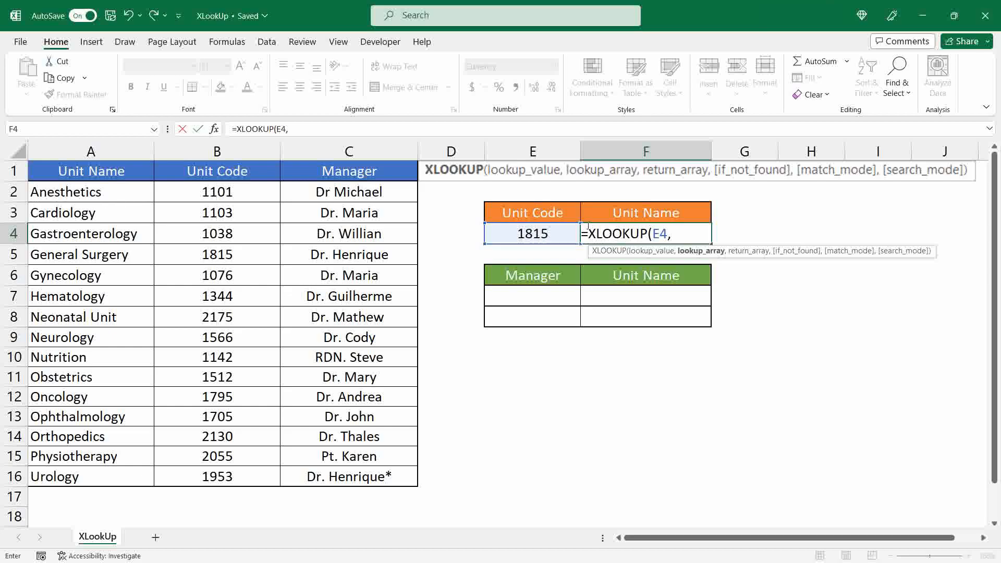
drag(234, 194, 240, 471)
text(,)
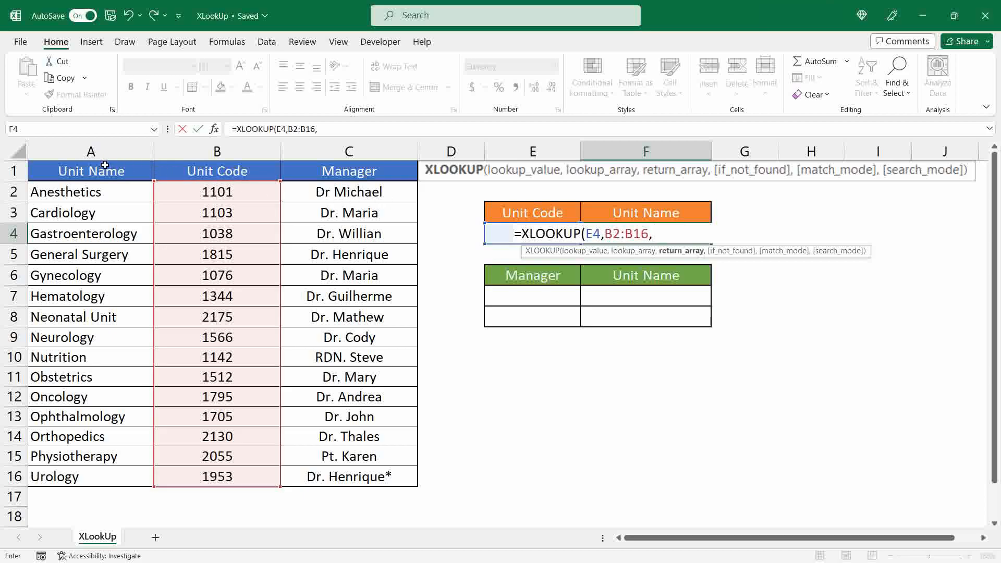
click(97, 191)
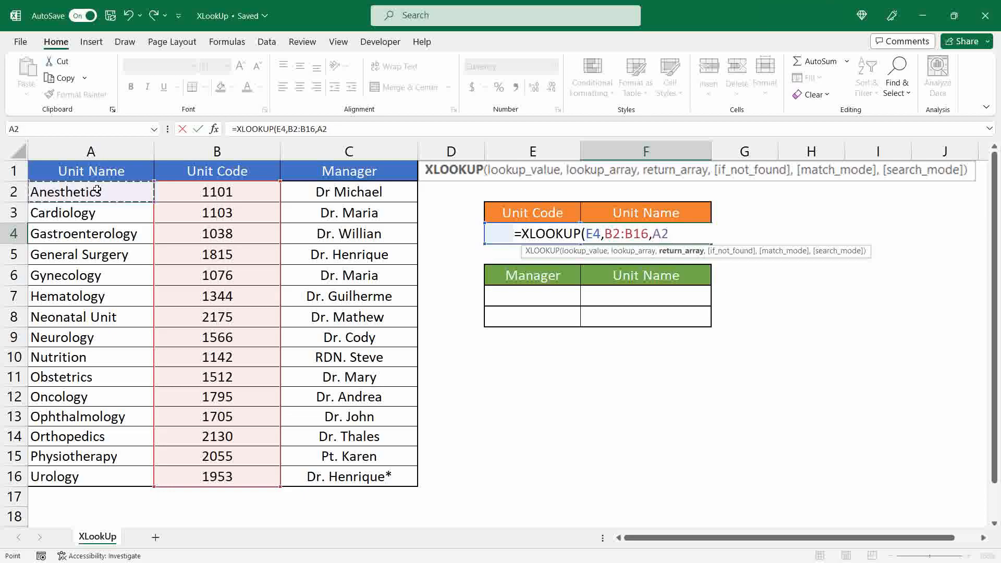
drag(97, 191, 125, 471)
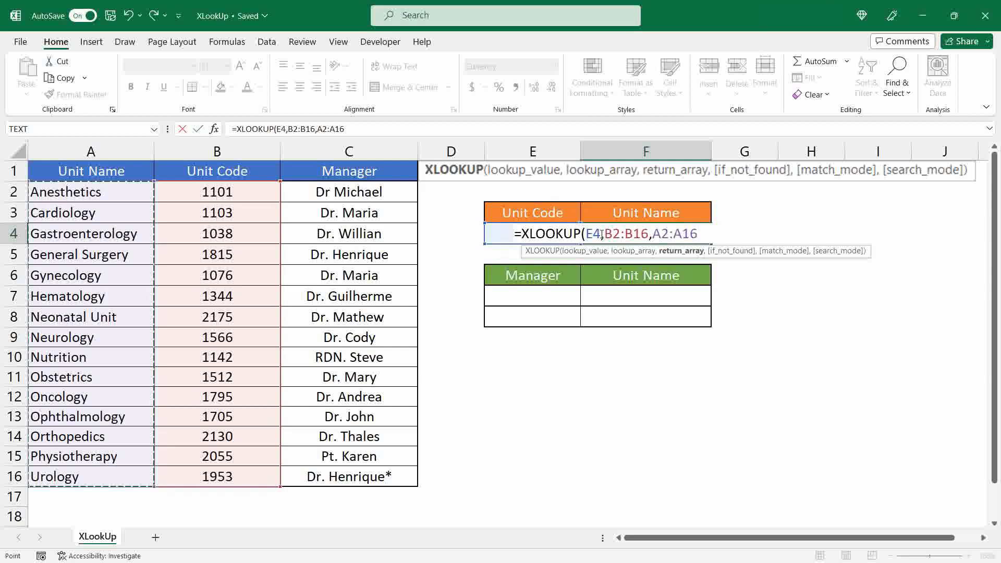
text())
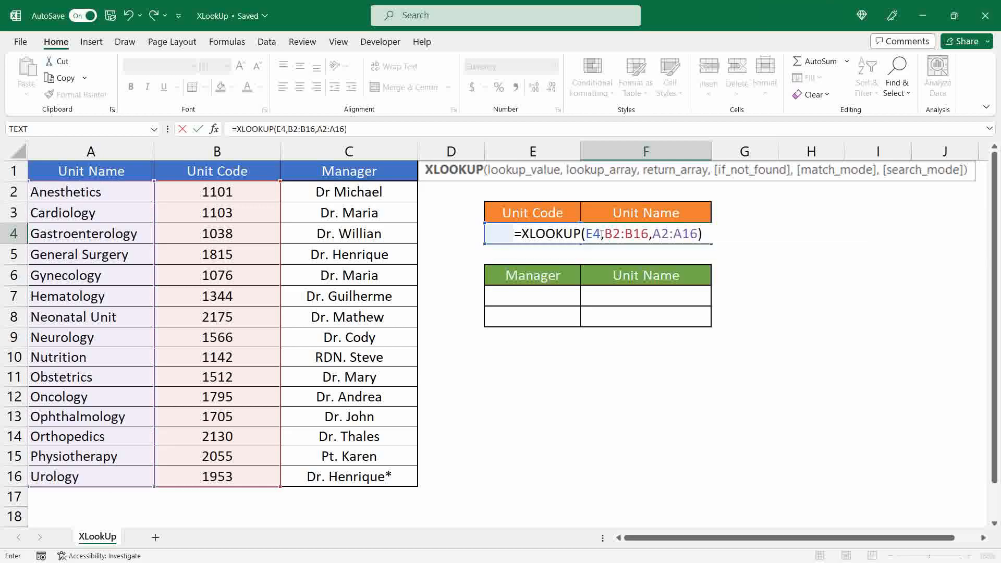
key(Return)
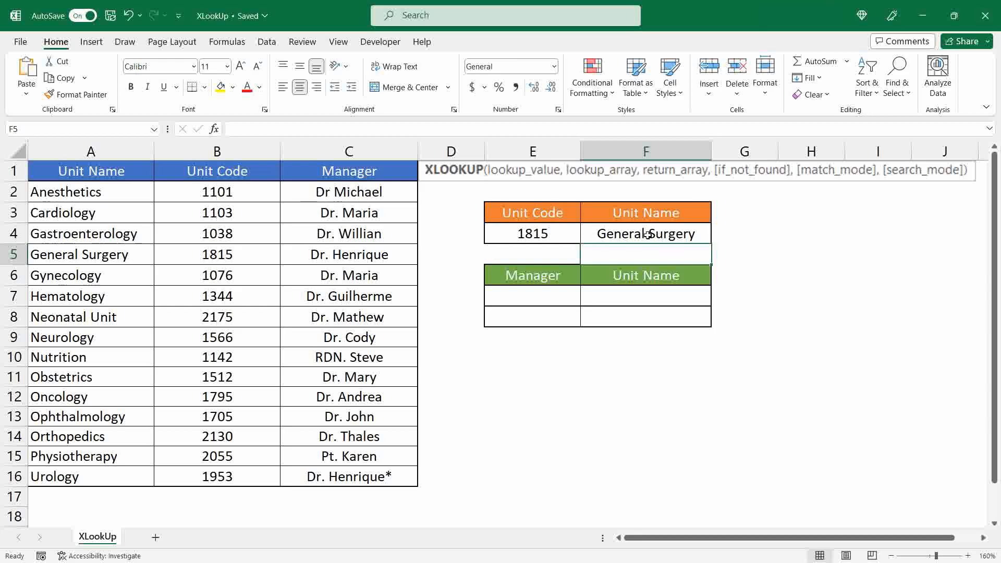
Test the lookup with the nonexistent unit code 5985 in E4 and clear the cell
click(540, 228)
text(5985)
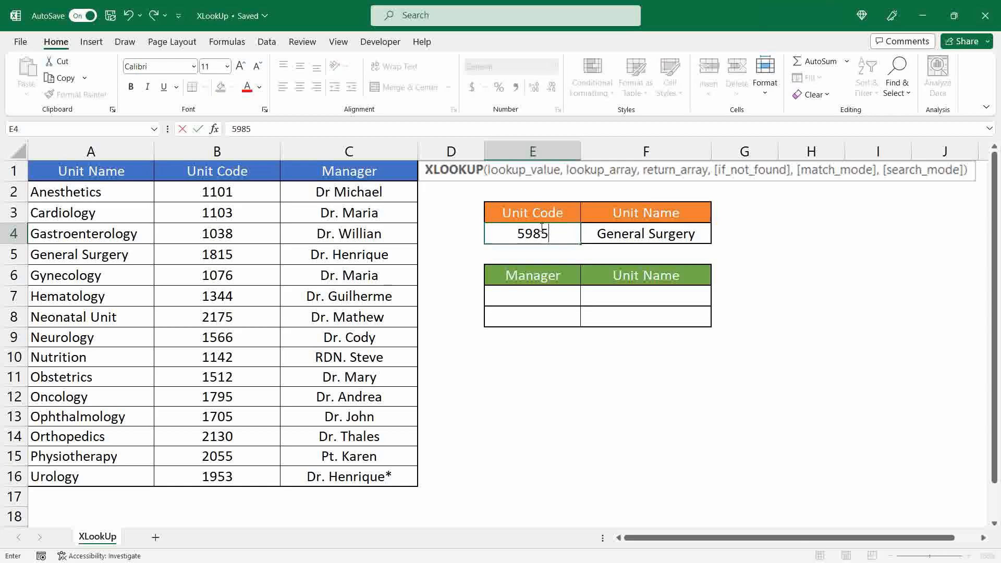
key(Return)
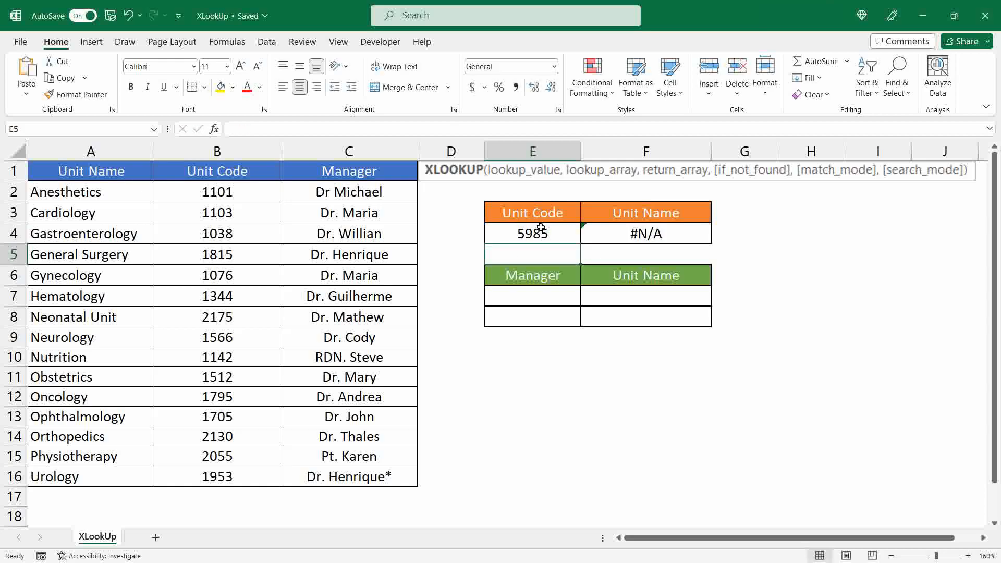
click(541, 227)
key(Delete)
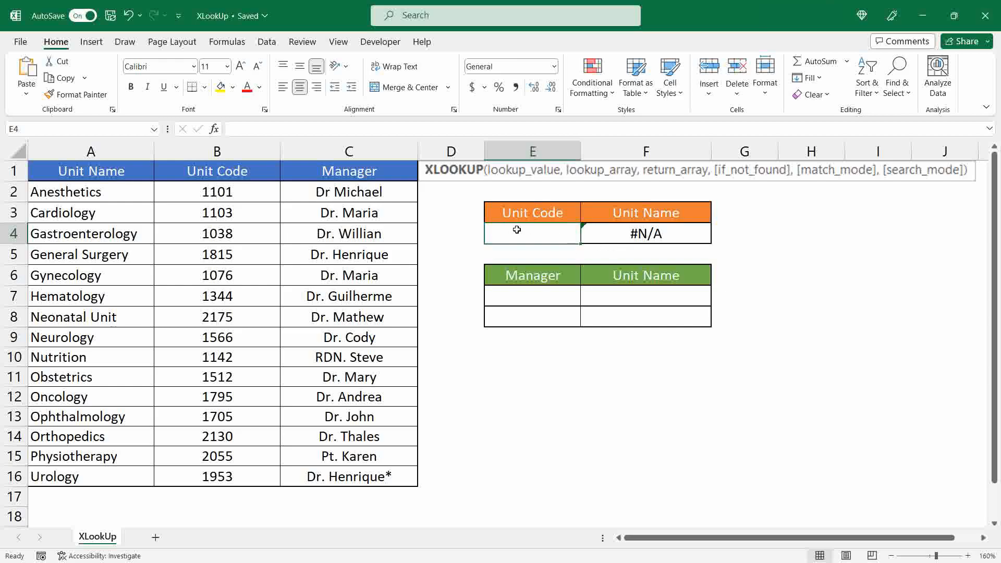
Add "Invalid Unit Code" as the if_not_found argument of the XLOOKUP formula in F4
click(528, 272)
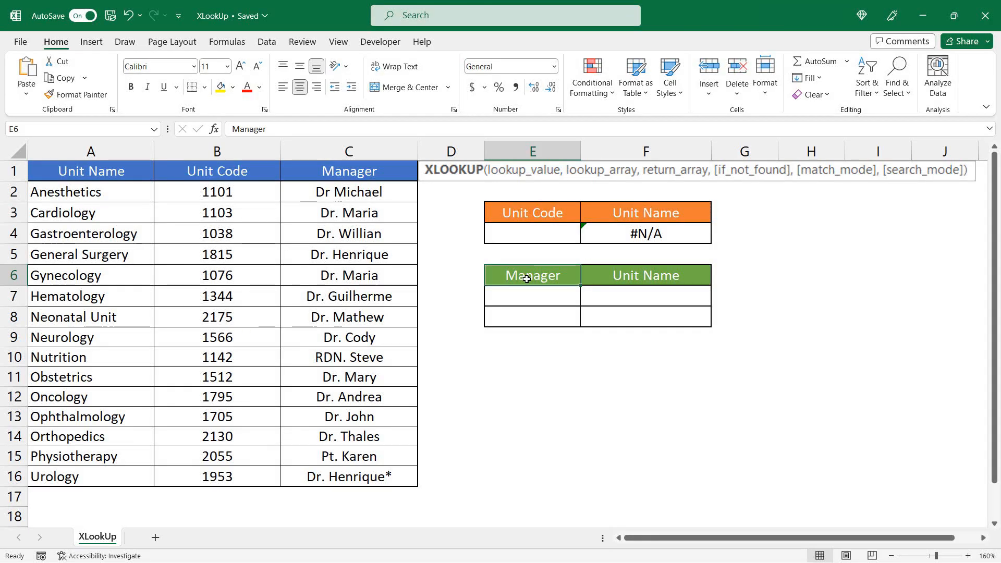
click(659, 237)
click(345, 129)
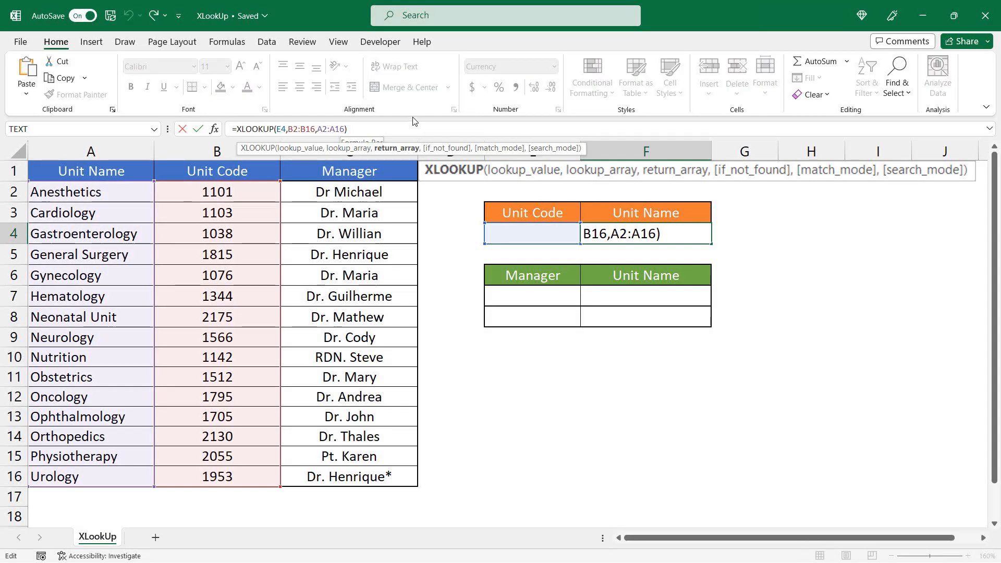
text(,)
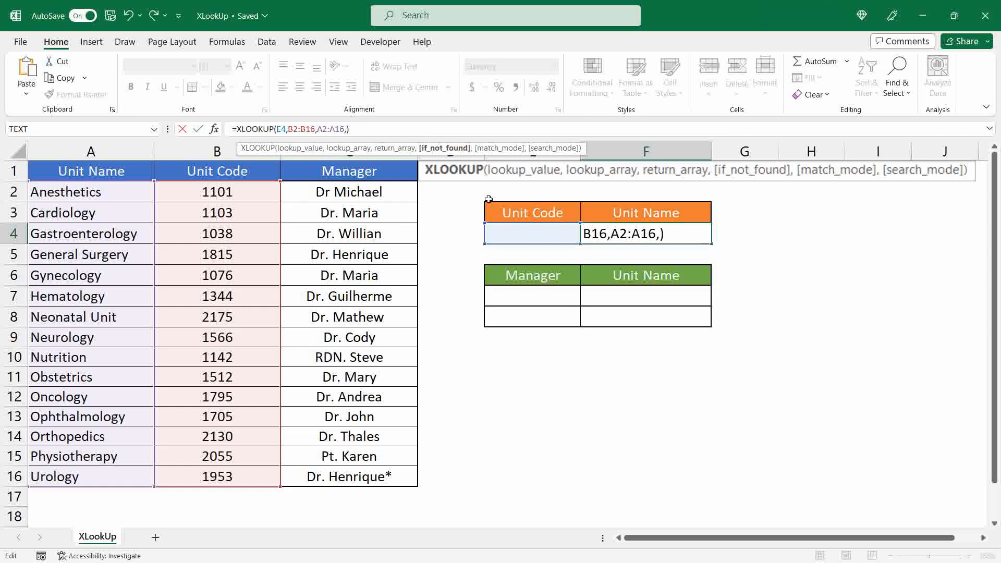
text("Invalid Unit Code")
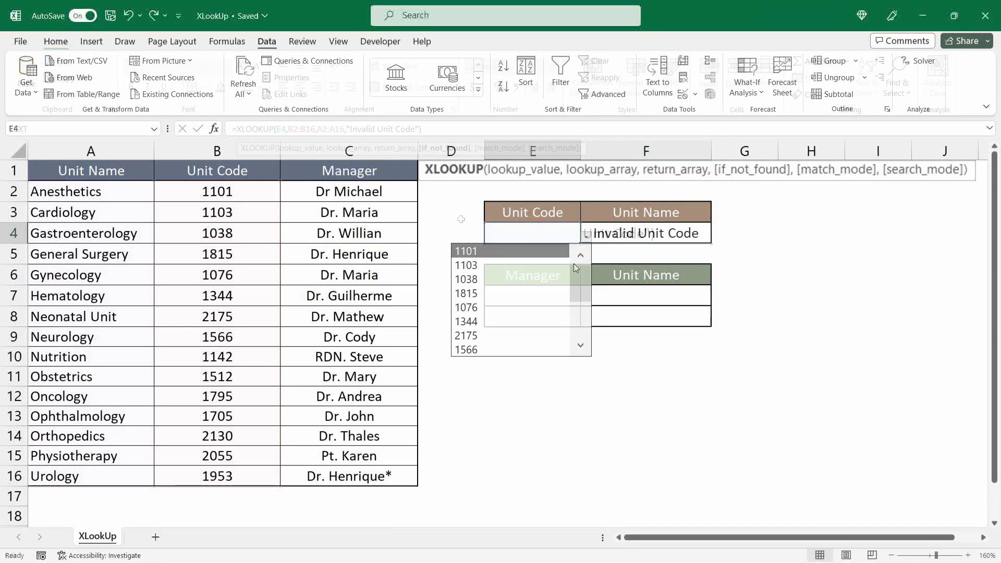
mouse_move(579, 263)
mouse_down()
mouse_move(580, 305)
mouse_move(580, 261)
mouse_up()
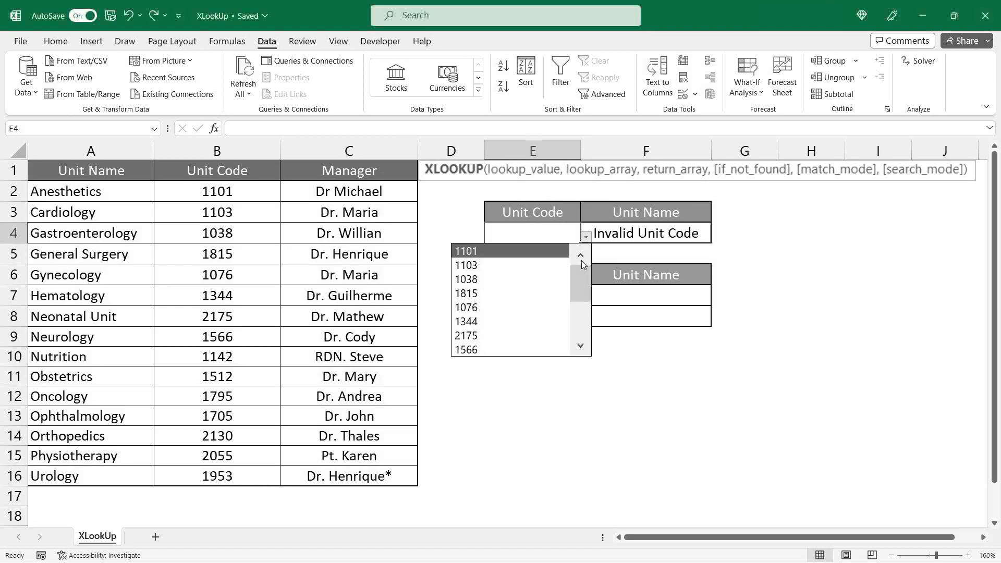
click(511, 279)
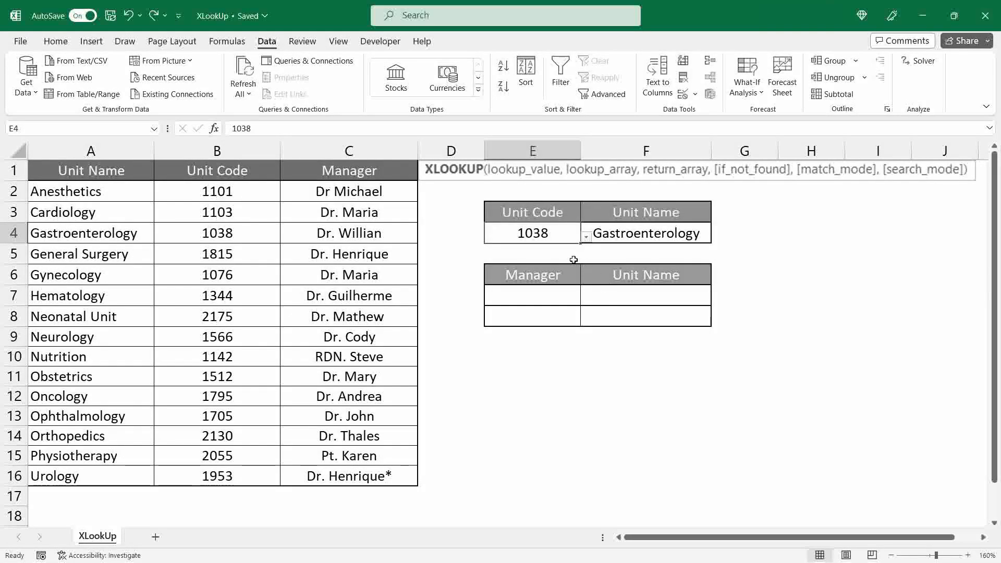
click(586, 236)
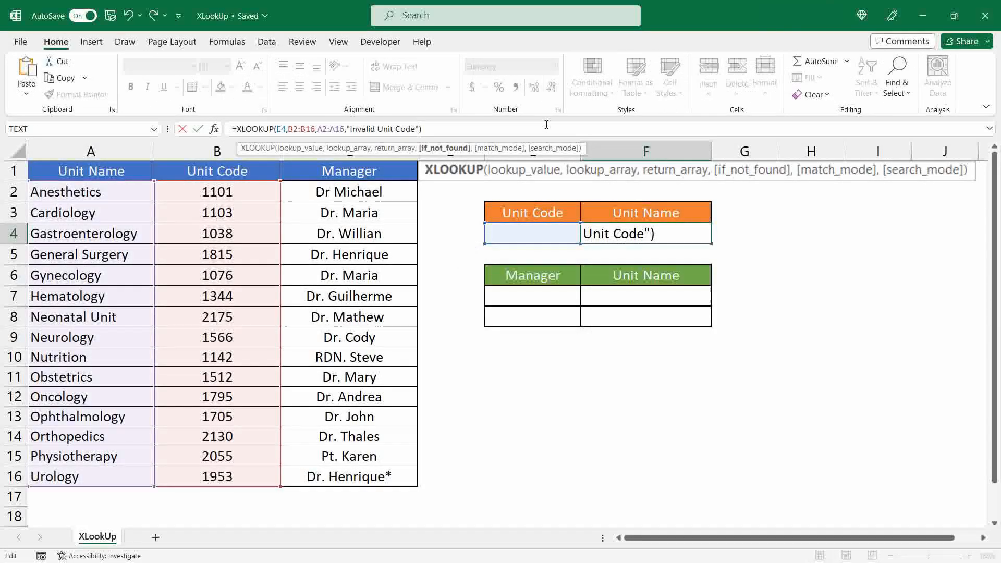
Commit the edited formula in F4 and test it with unit codes 8759 and 1038 in E4
key(Return)
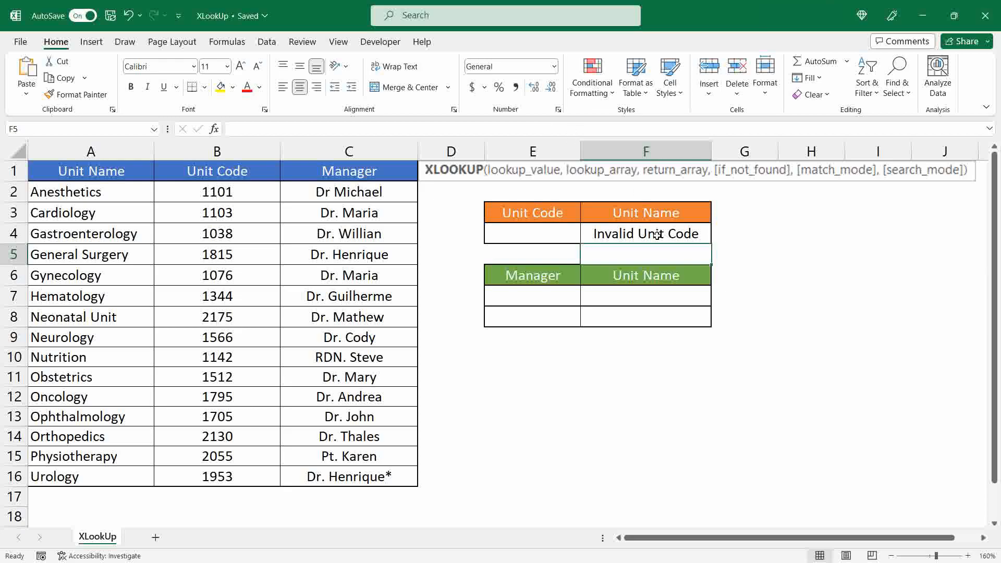
click(528, 229)
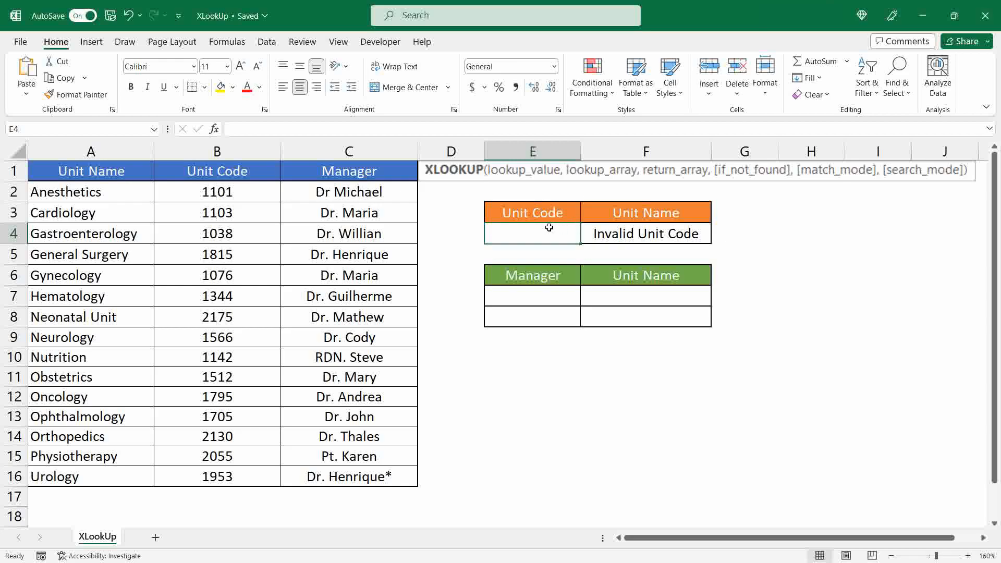
text(8759)
key(Return)
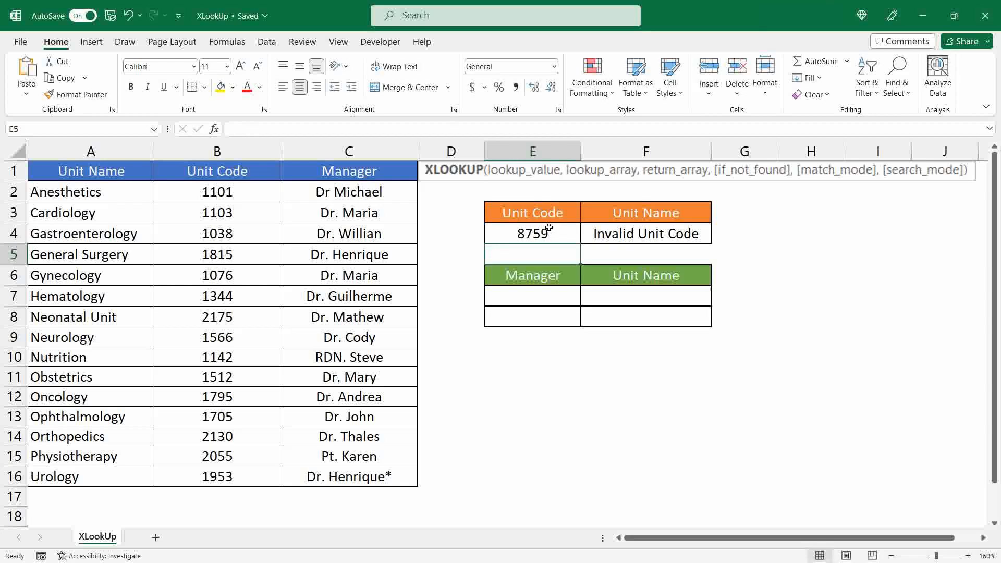
click(549, 229)
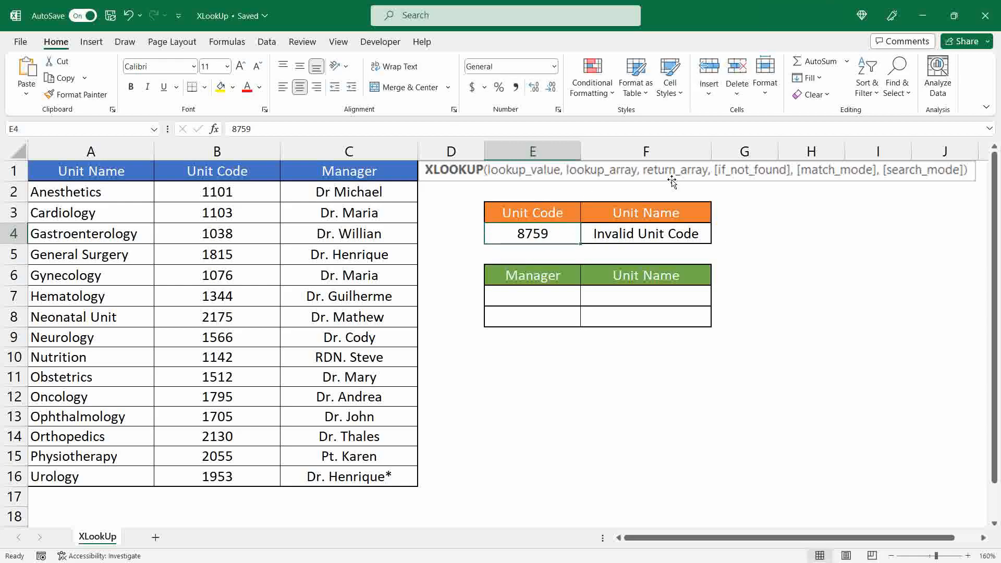
text(1038)
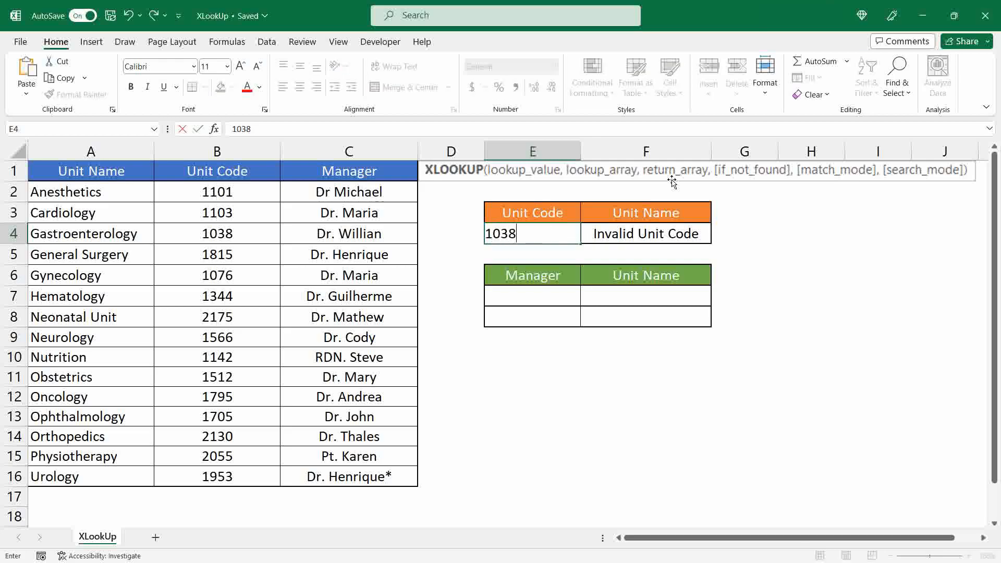
key(Return)
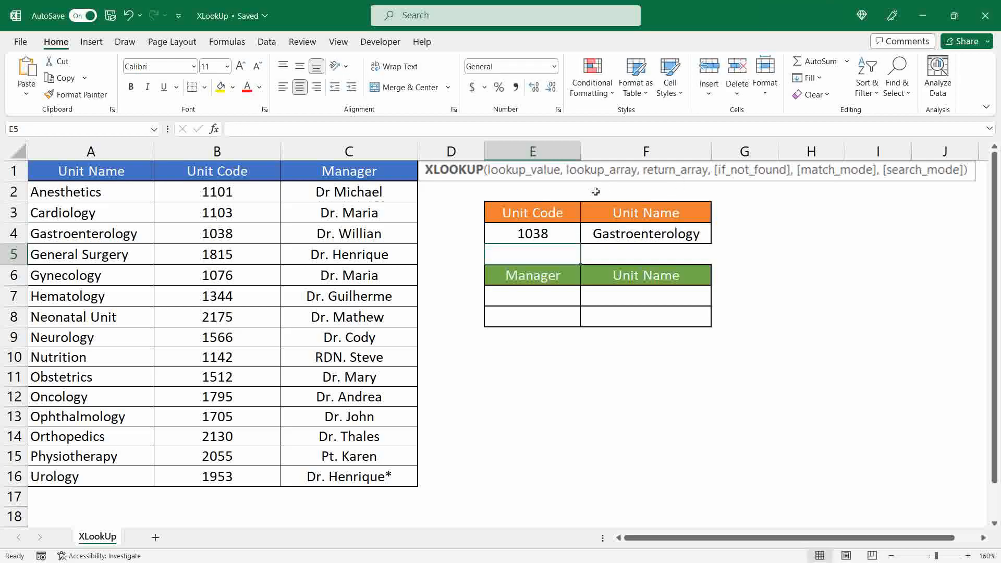
Review the match_mode options of the XLOOKUP formula in F4, leaving that argument out
click(642, 235)
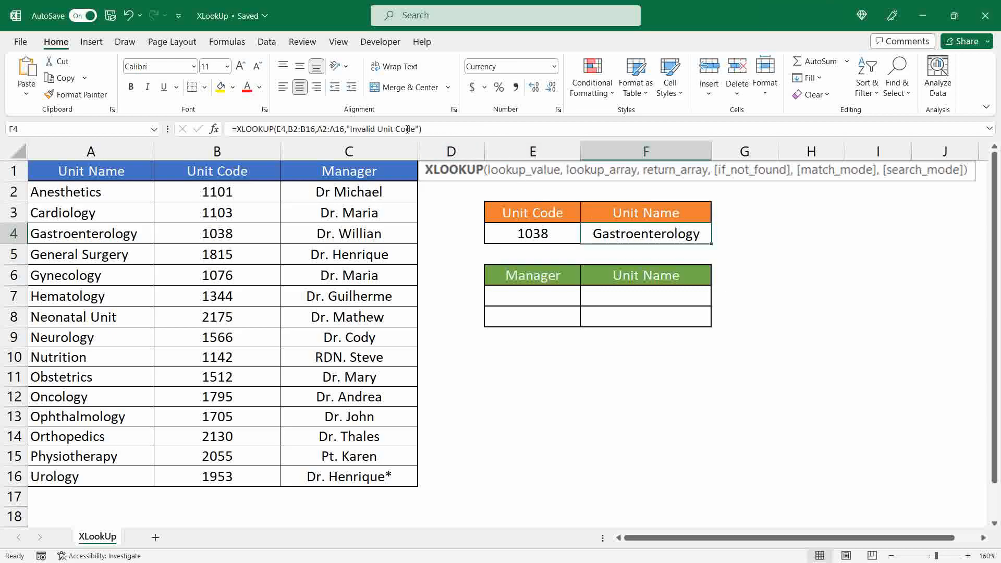
click(442, 123)
text(,)
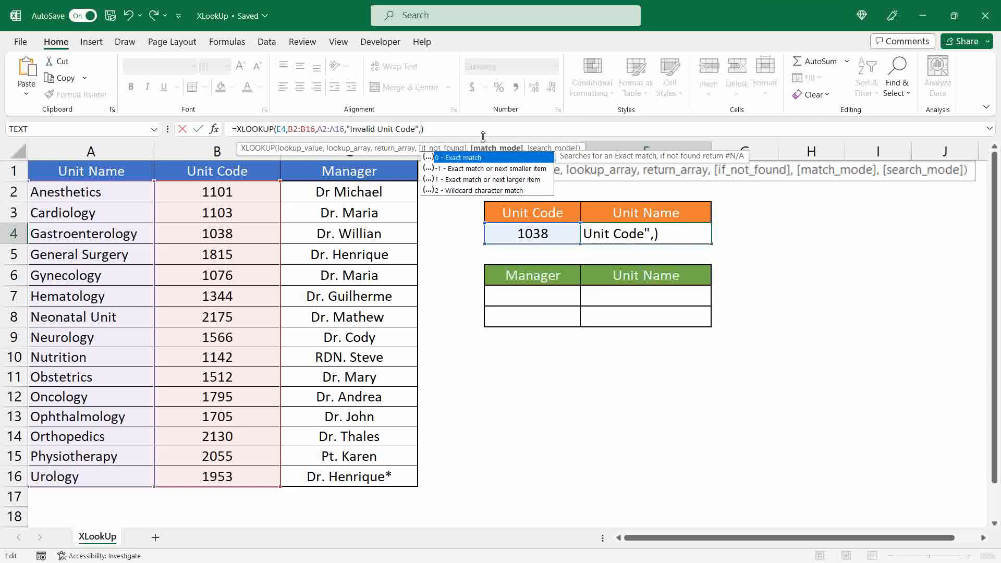
key(Down)
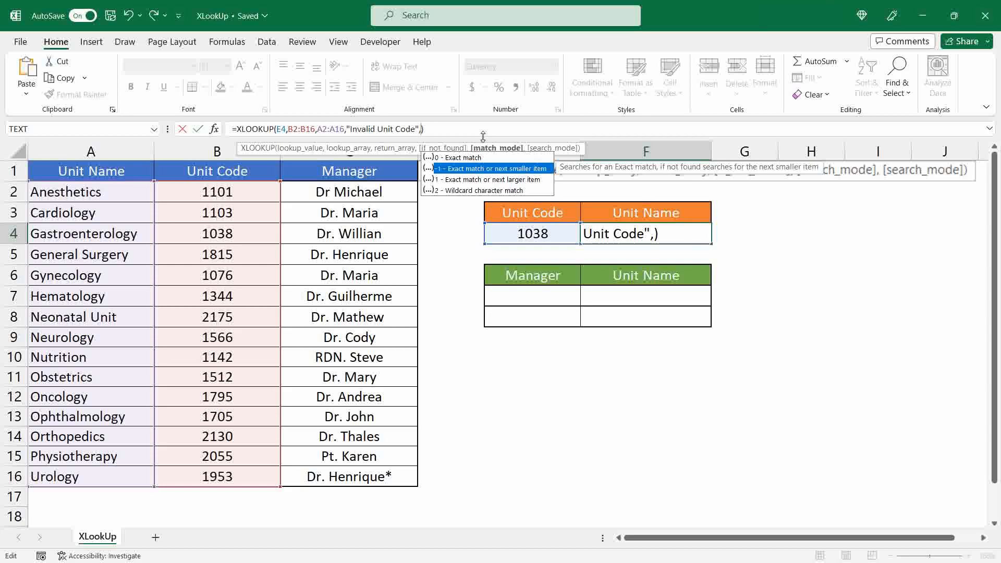
key(Down)
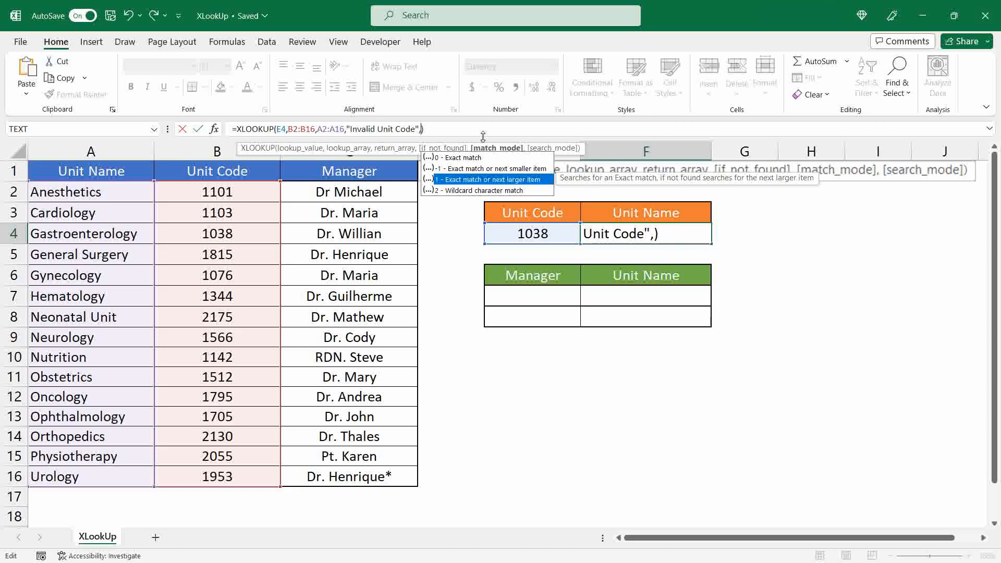
key(BackSpace)
key(ctrl+Return)
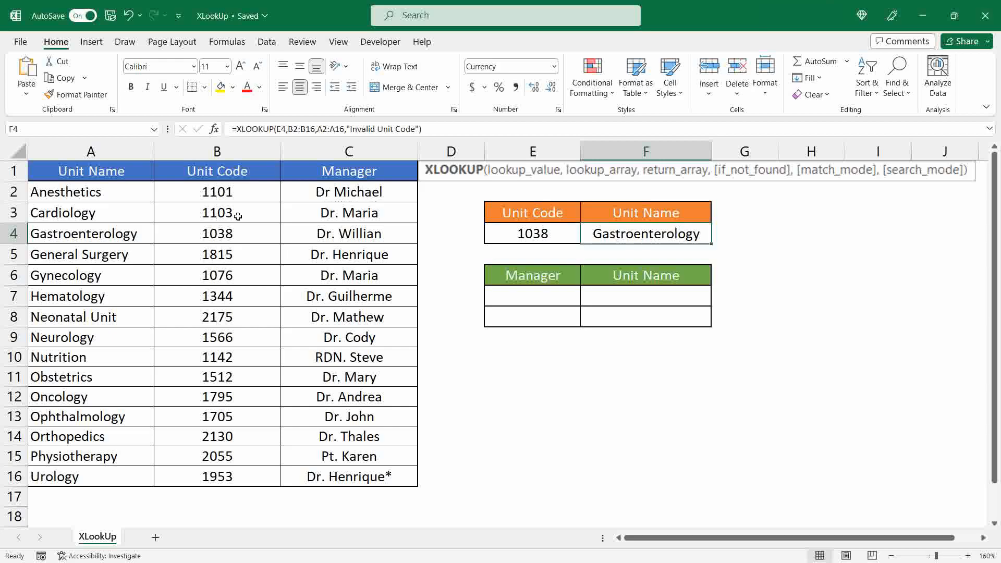
Enter the nonexistent unit code 1102 in E4 to test the exact-match lookup
click(537, 234)
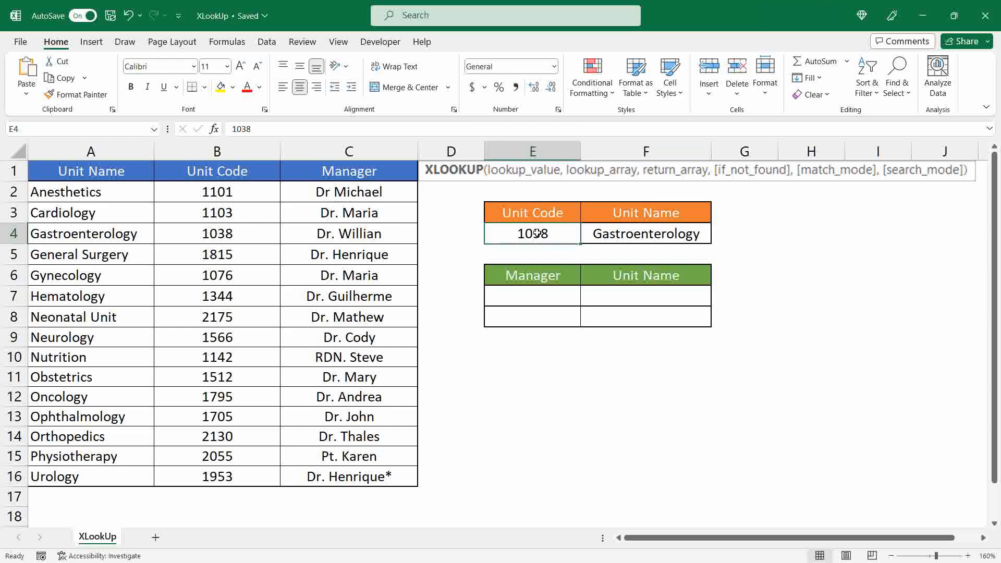
text(1102)
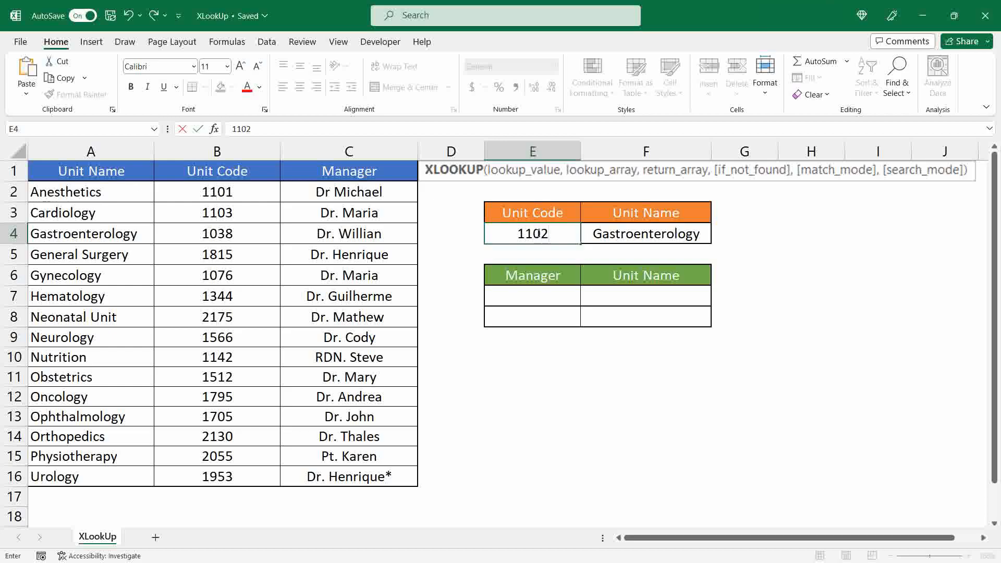
key(Return)
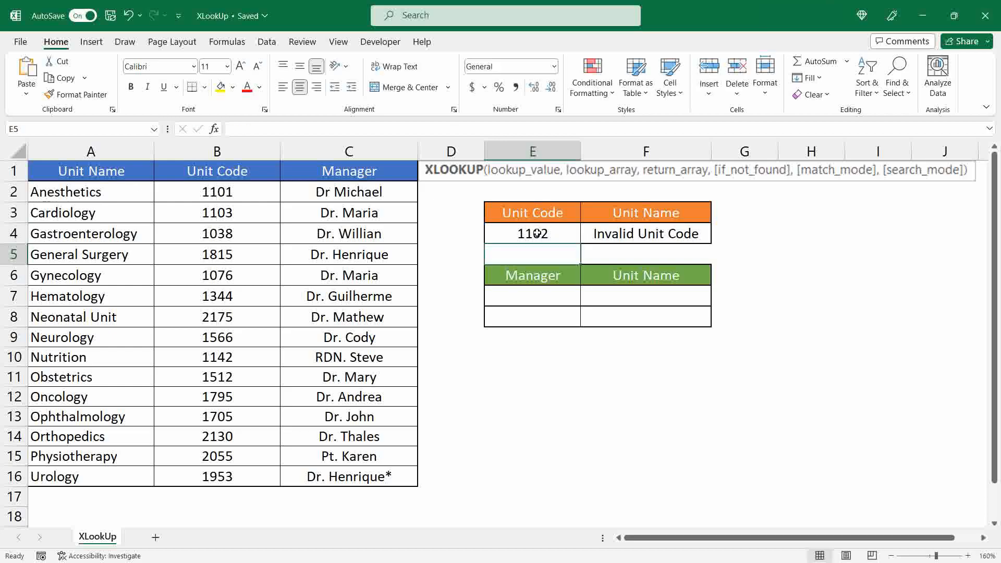
Add -1 (exact match or next smaller item) as the match_mode argument of the XLOOKUP formula in F4
click(634, 235)
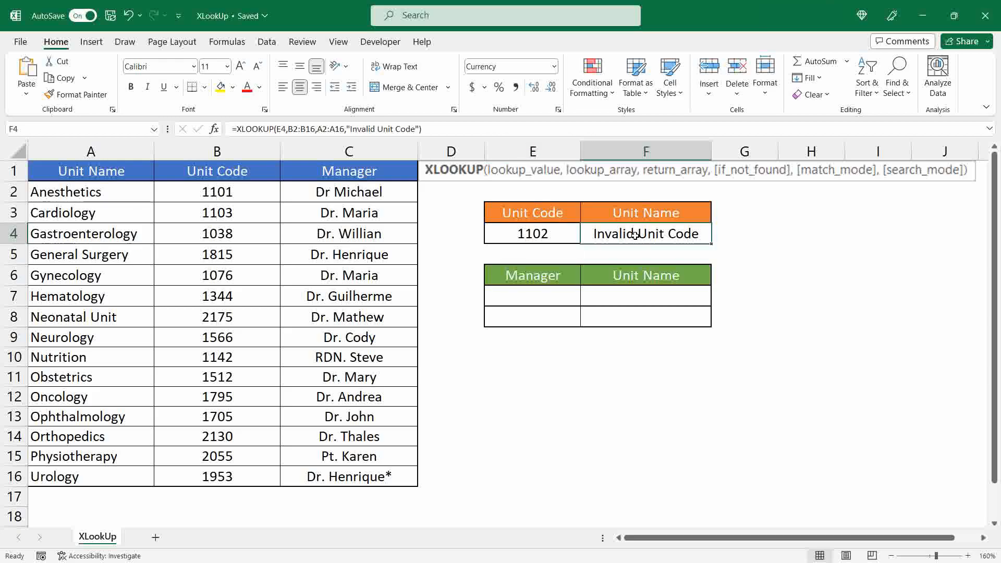
click(420, 129)
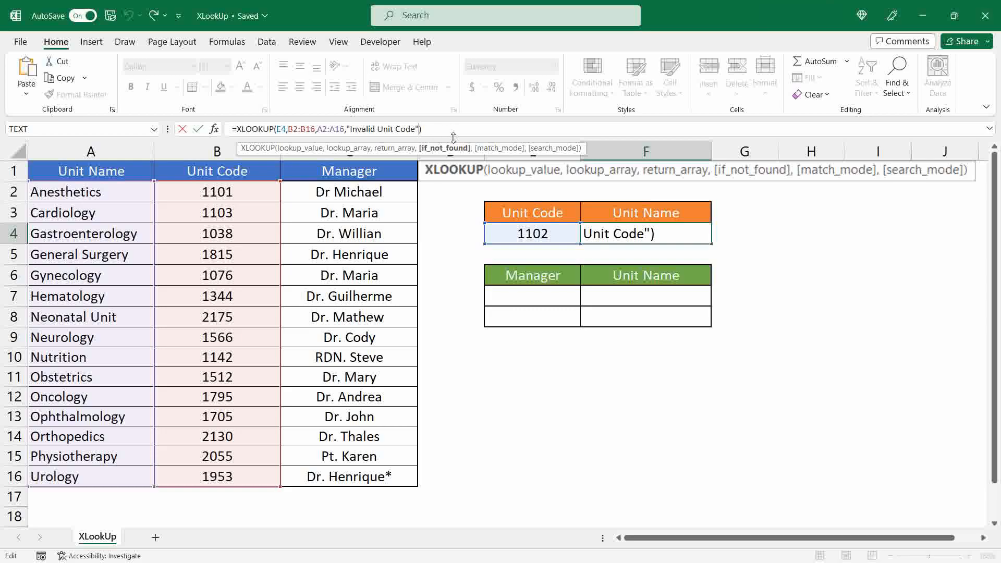
key(Left)
text(,-1)
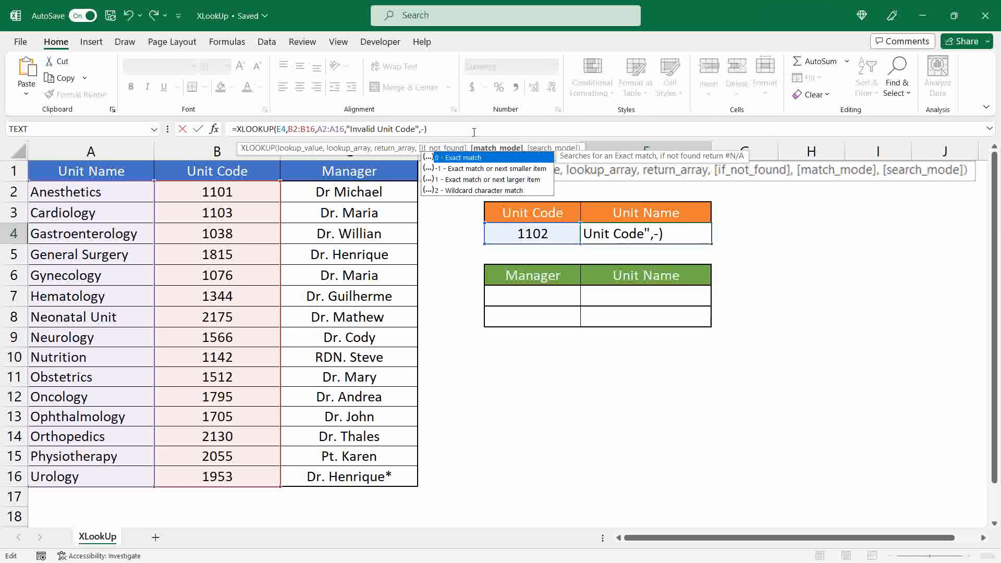
key(Return)
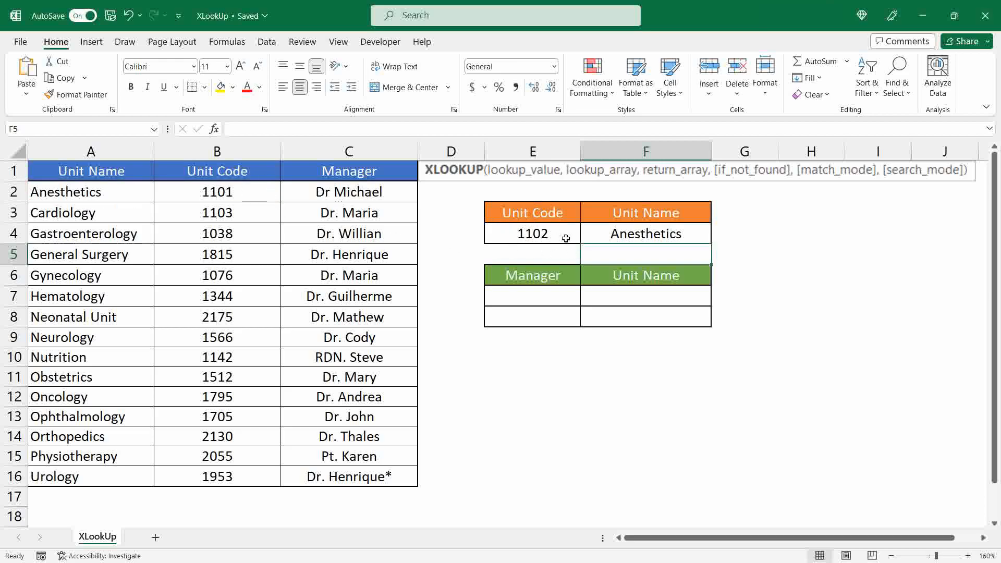
Change the match_mode argument in F4's XLOOKUP formula to 1 (exact match or next larger item)
click(628, 237)
click(424, 129)
key(Delete)
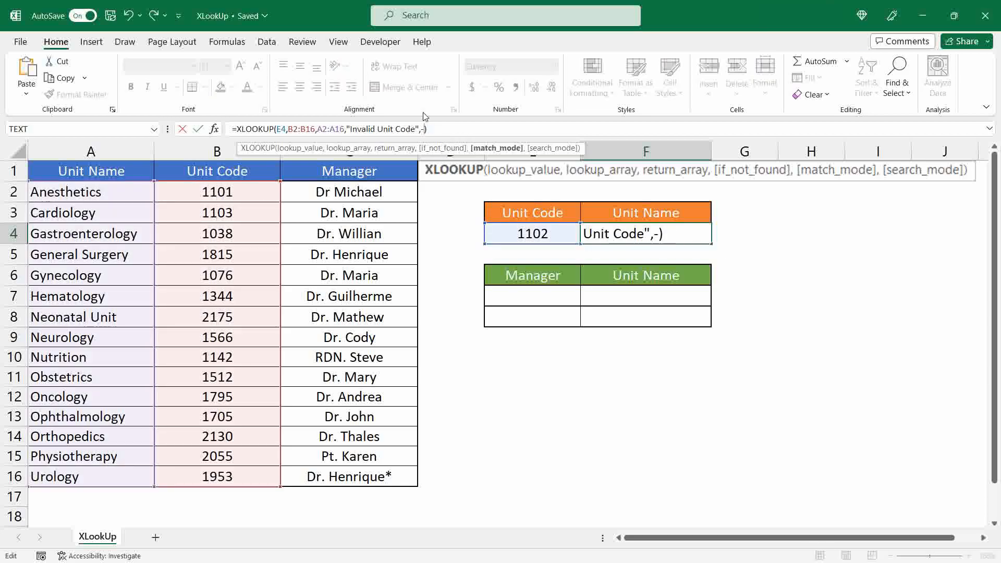
key(BackSpace)
text(4)
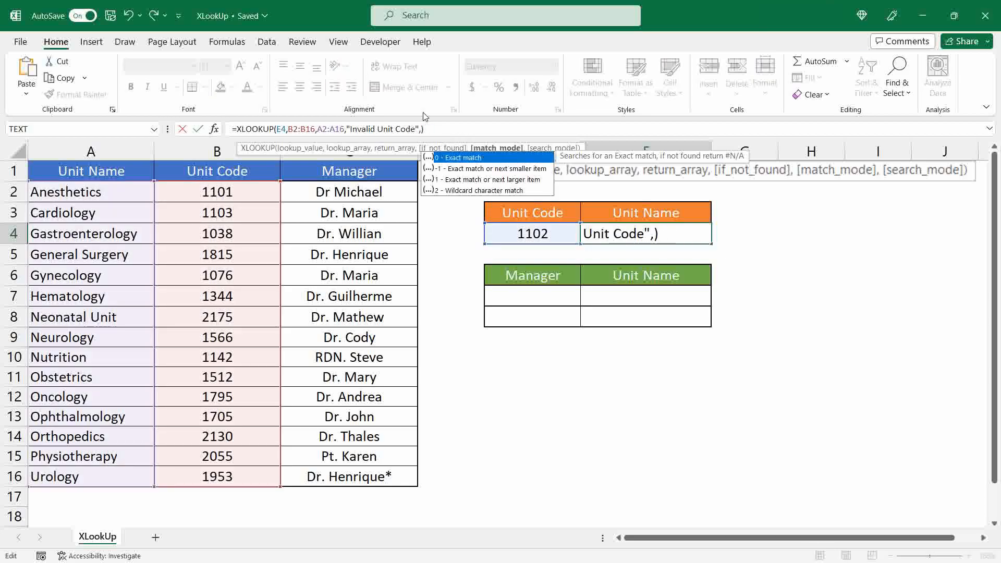
key(Return)
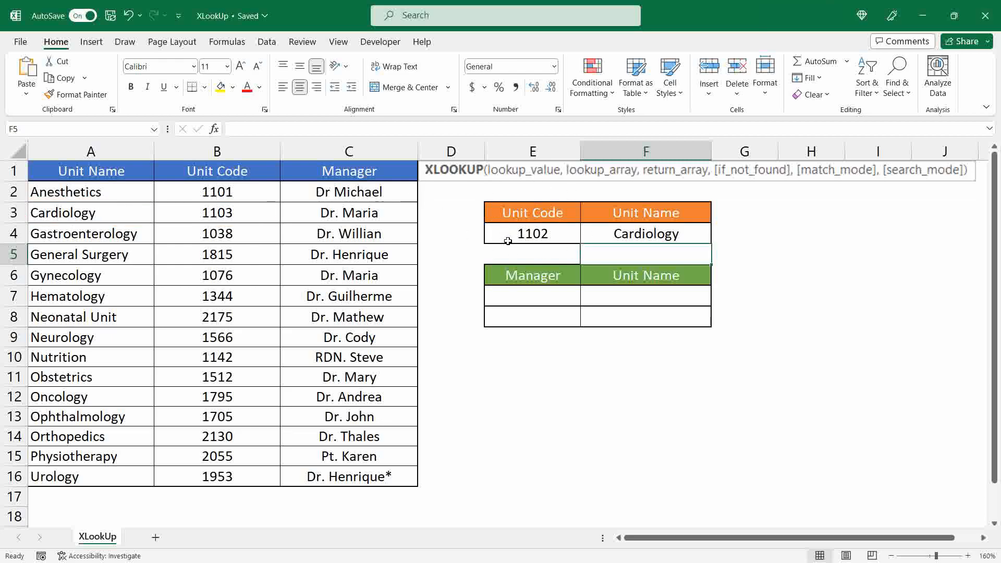
Try match_mode 2 (wildcard character match) in the F4 formula and restore the argument to 1
click(605, 233)
click(426, 129)
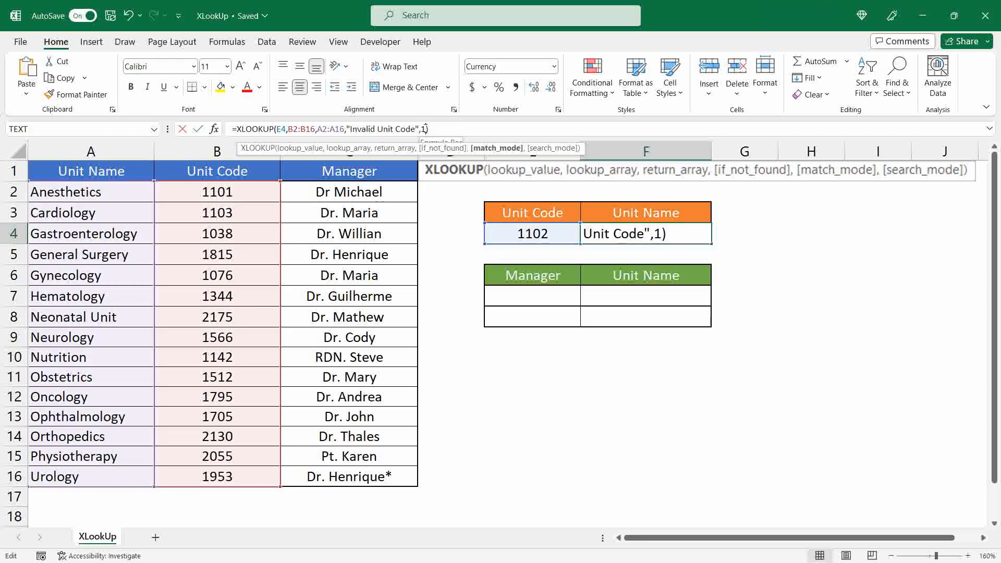
key(BackSpace)
text(2)
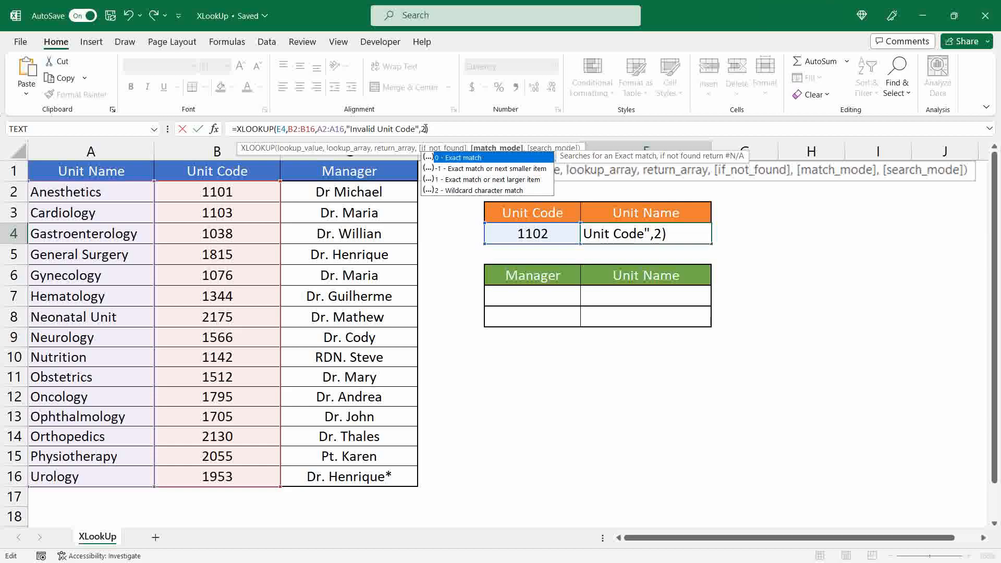
key(BackSpace)
text(1)
key(Return)
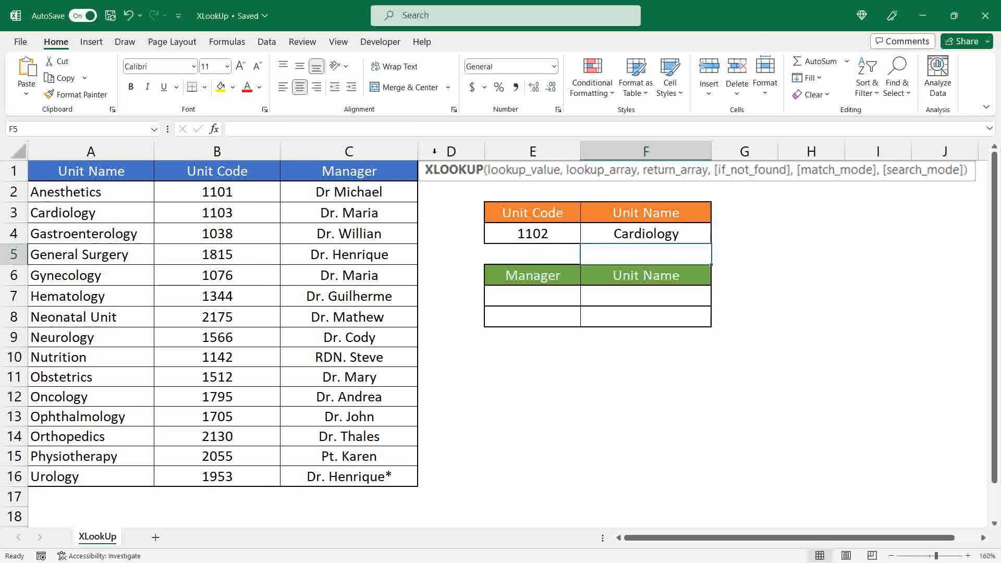
Start an XLOOKUP formula in F7 with E7 as the lookup value and C2:C16 as the lookup array
click(528, 274)
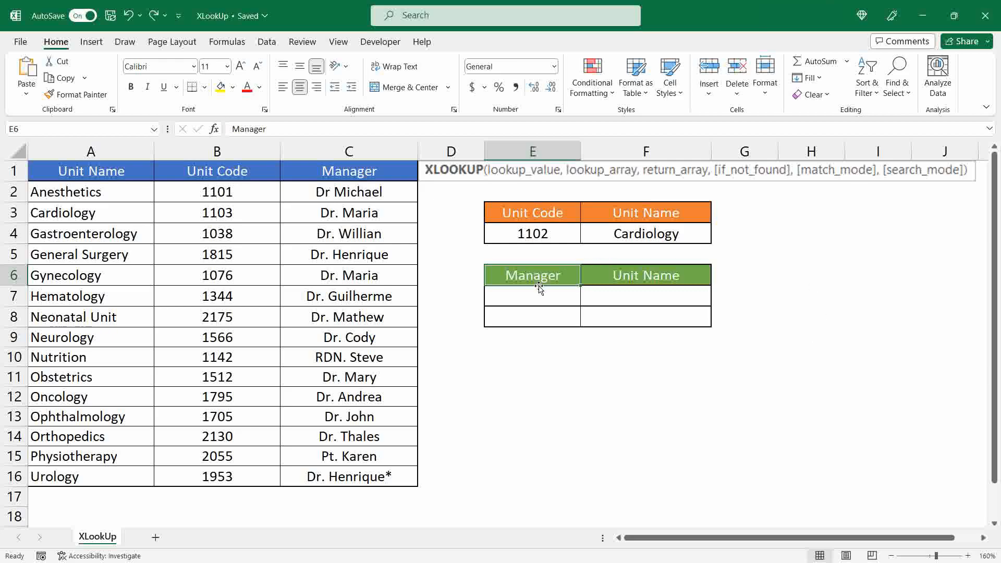
click(630, 295)
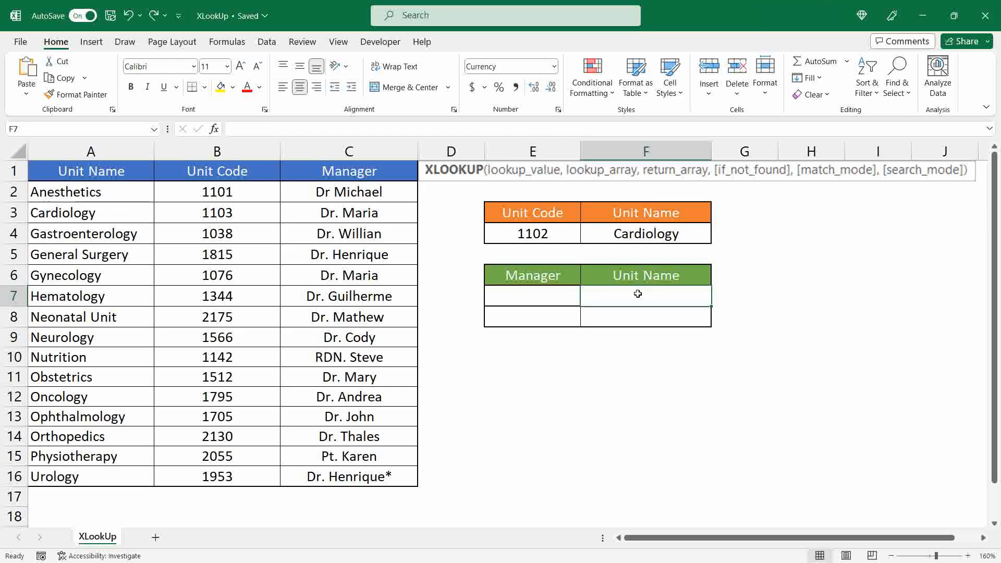
text(=XLOOK)
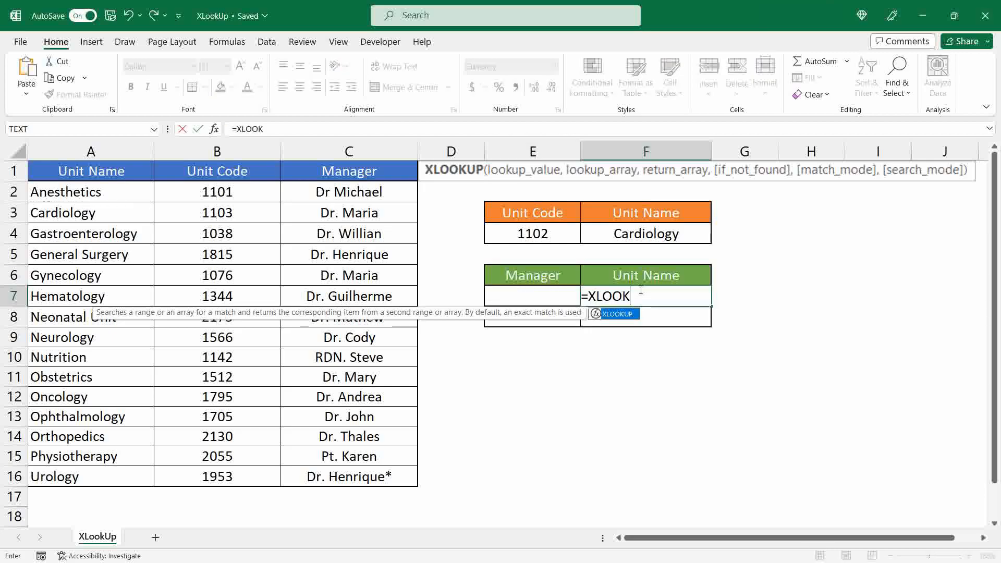
text(UP()
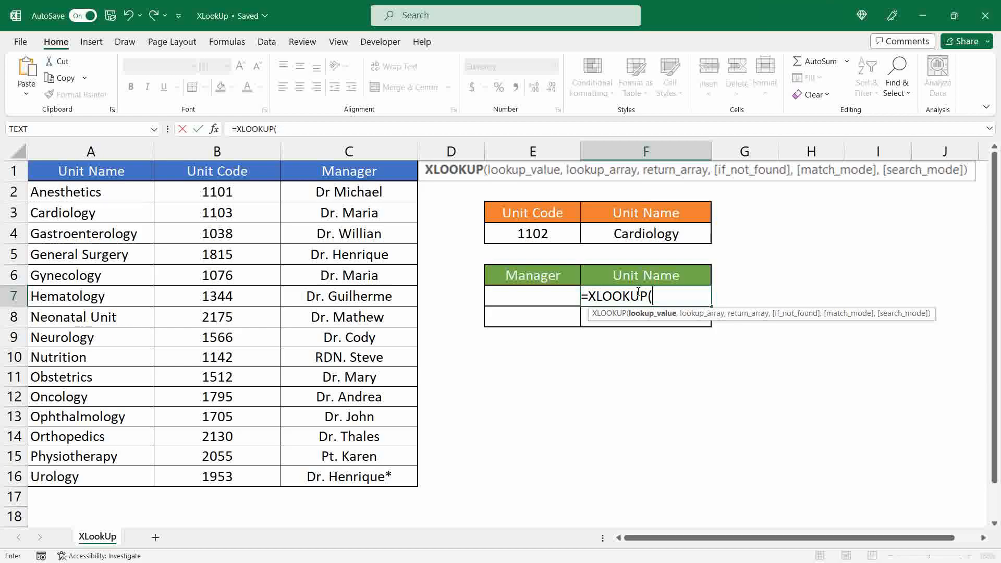
click(529, 296)
text(,)
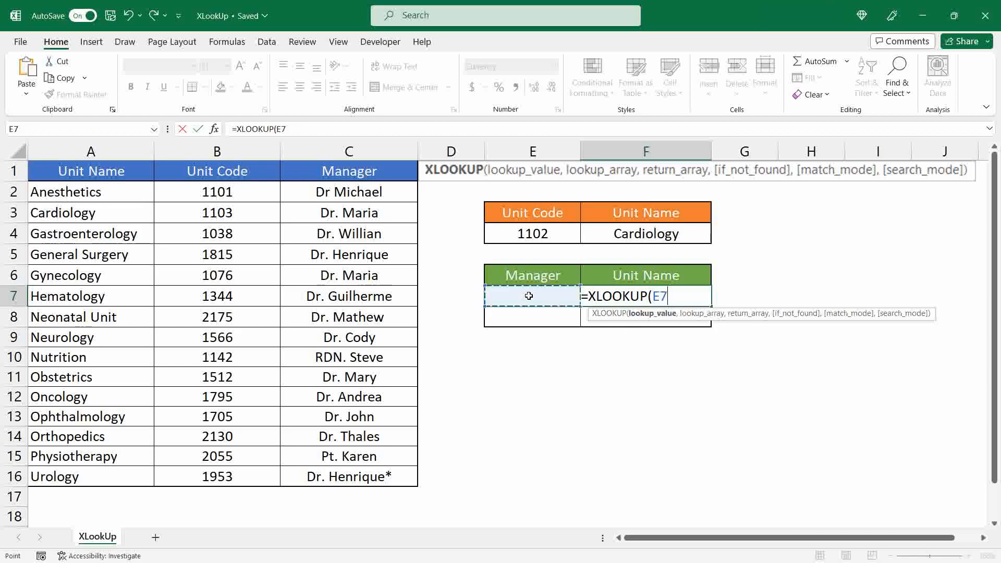
drag(380, 194, 398, 476)
text(,)
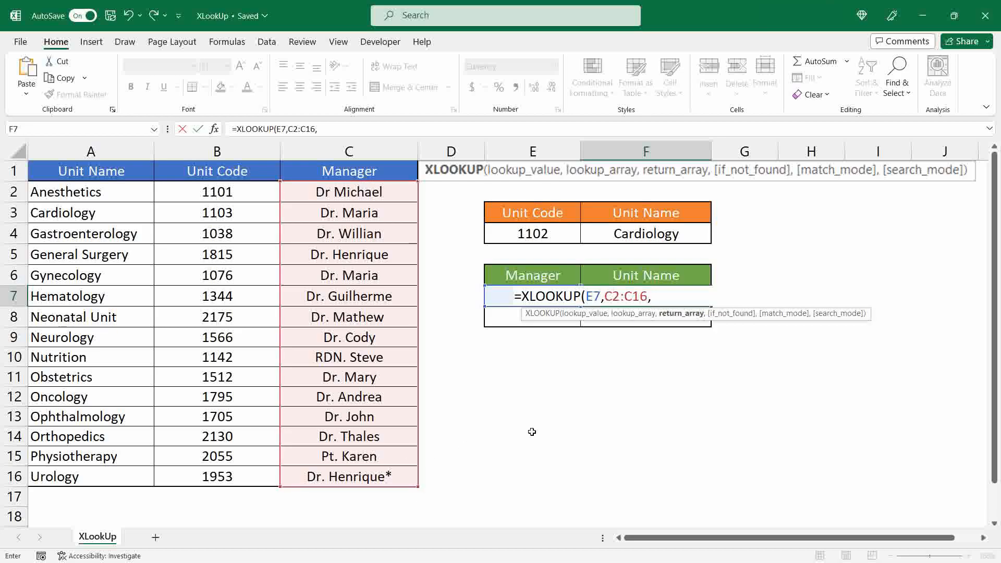
Complete the F7 formula with A2:A16 as the return array and "Not Found" as the if_not_found argument
drag(112, 199, 135, 472)
text(,)
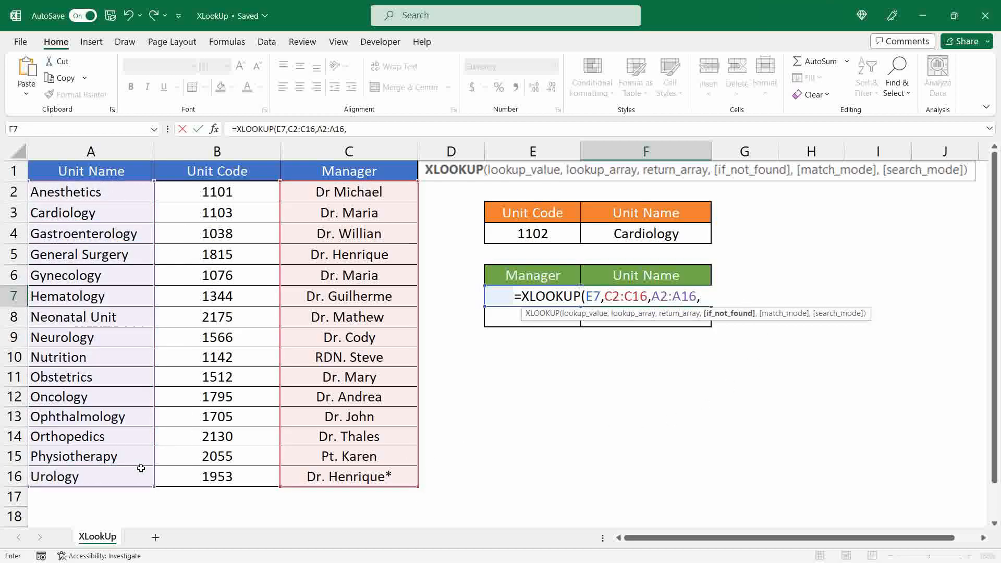
text("Not Found"))
key(Return)
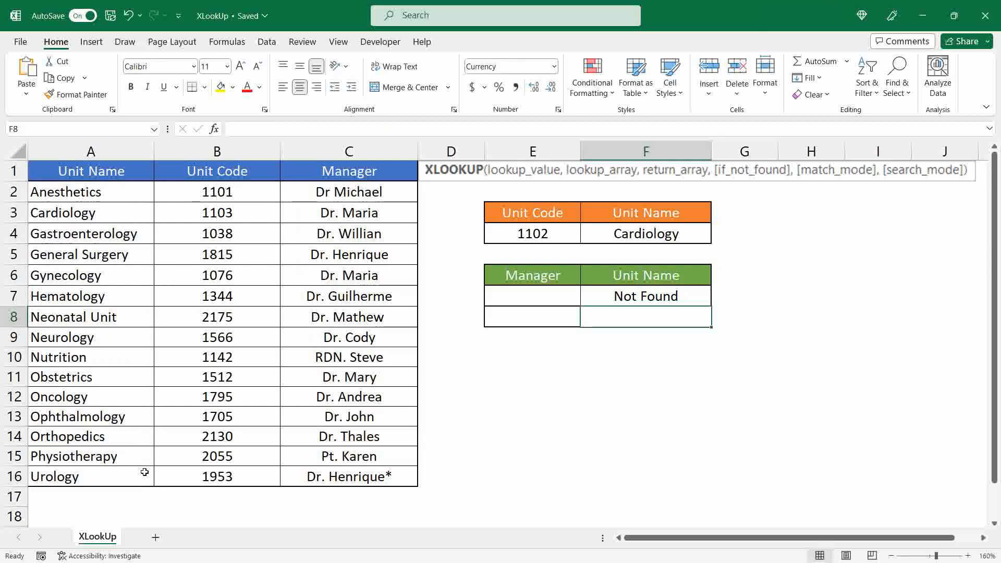
Test the lookup by choosing in E7 the managers of Gastroenterology, Neonatal Unit, Orthopedics and finally General Surgery
click(529, 296)
click(586, 300)
click(526, 342)
click(587, 299)
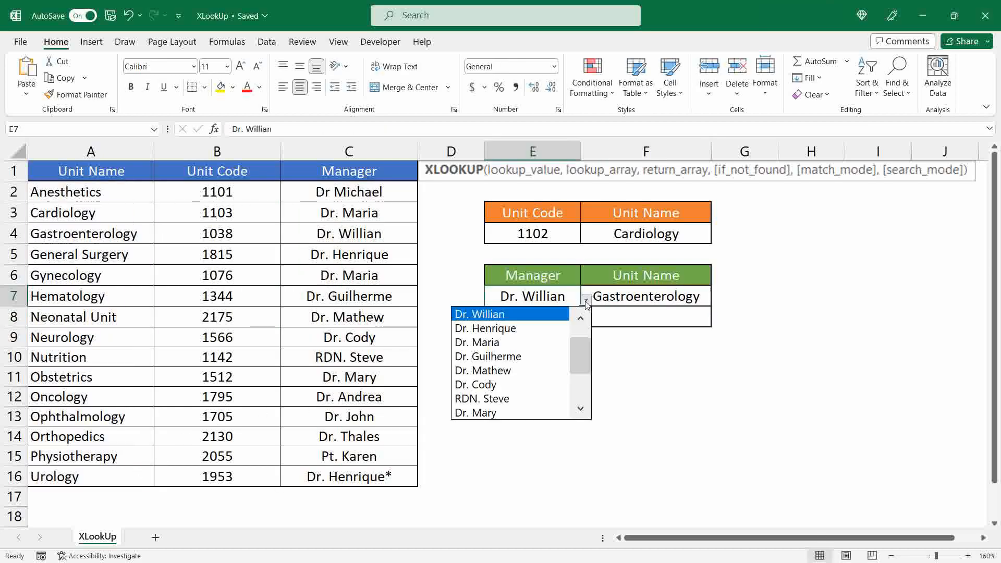
click(496, 370)
click(586, 300)
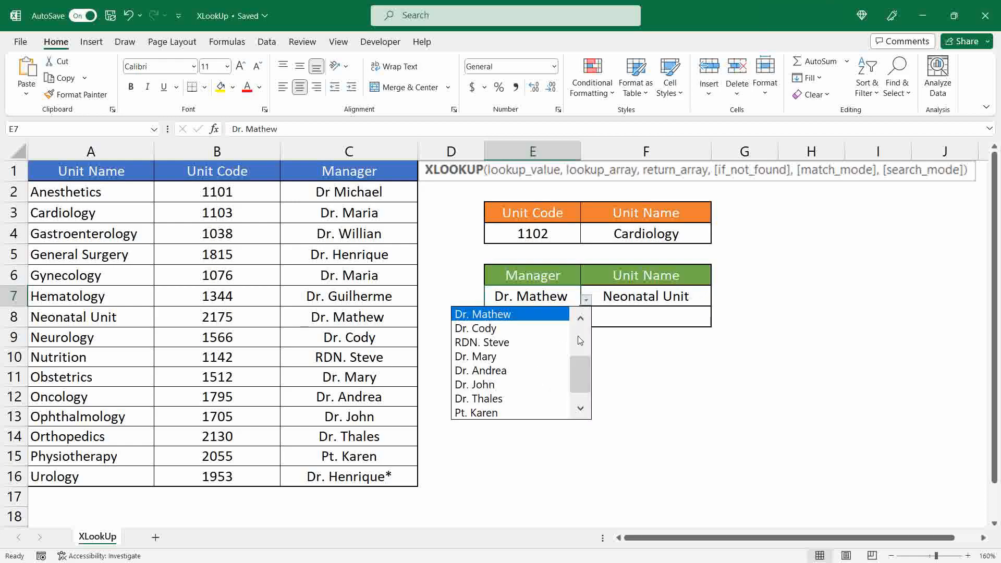
scroll(580, 376, down, 1)
click(558, 384)
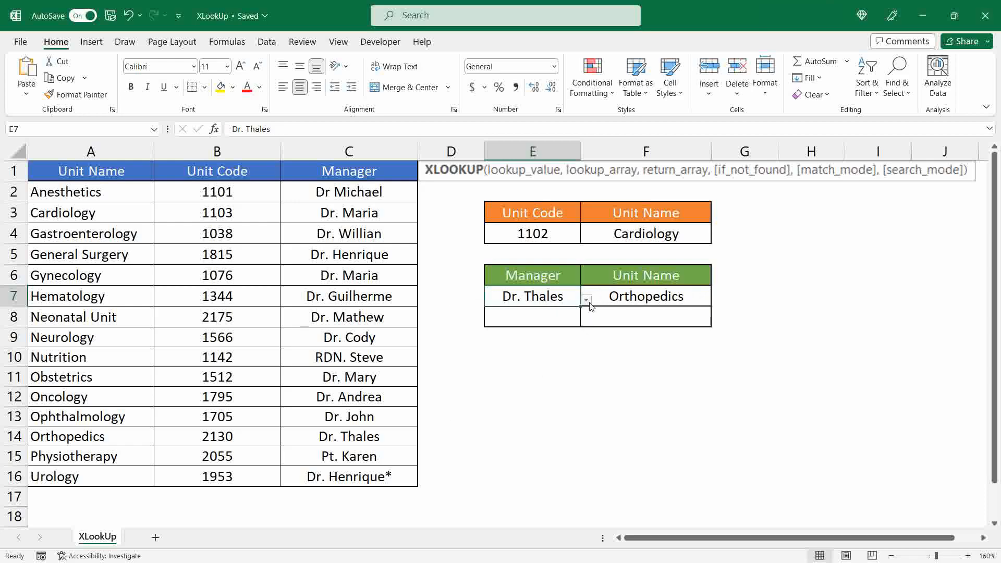
click(586, 300)
scroll(580, 344, up, 3)
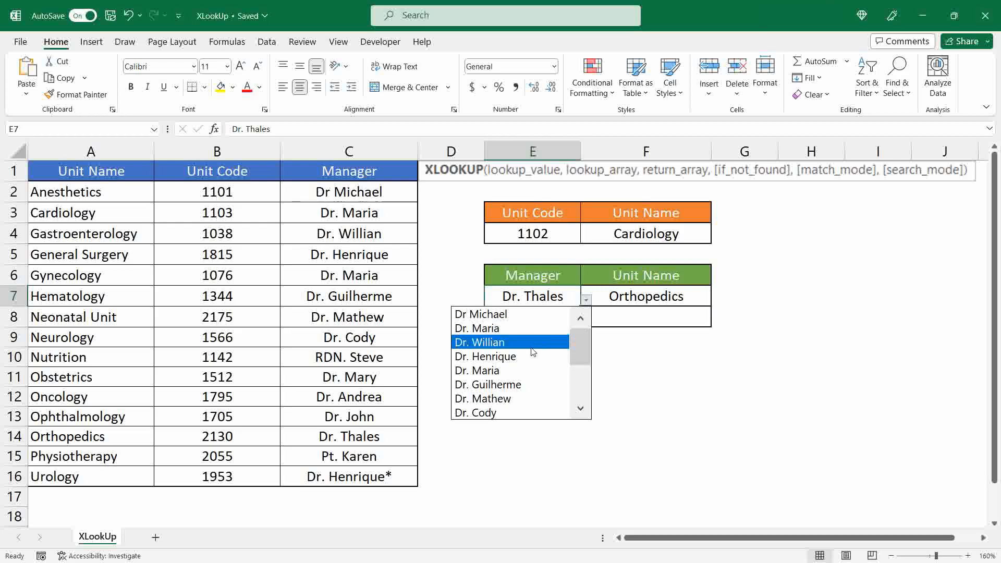
click(529, 357)
Copy the XLOOKUP formula text from F7 into F8 and change its lookup value to E8
click(628, 300)
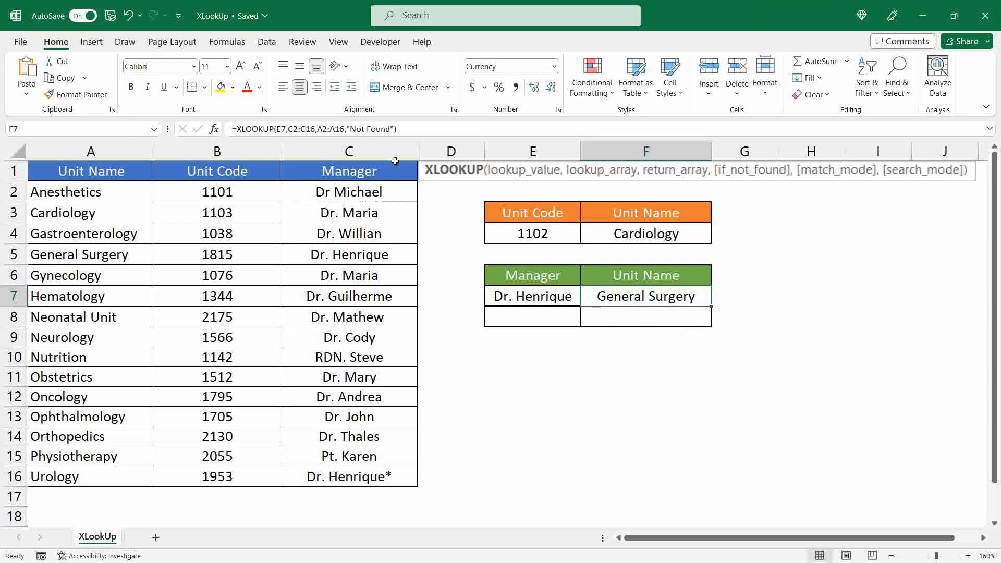
key(Return)
click(344, 130)
text(=XLOOKUP(E7,C2:C16,A2:A16,"Not Found"))
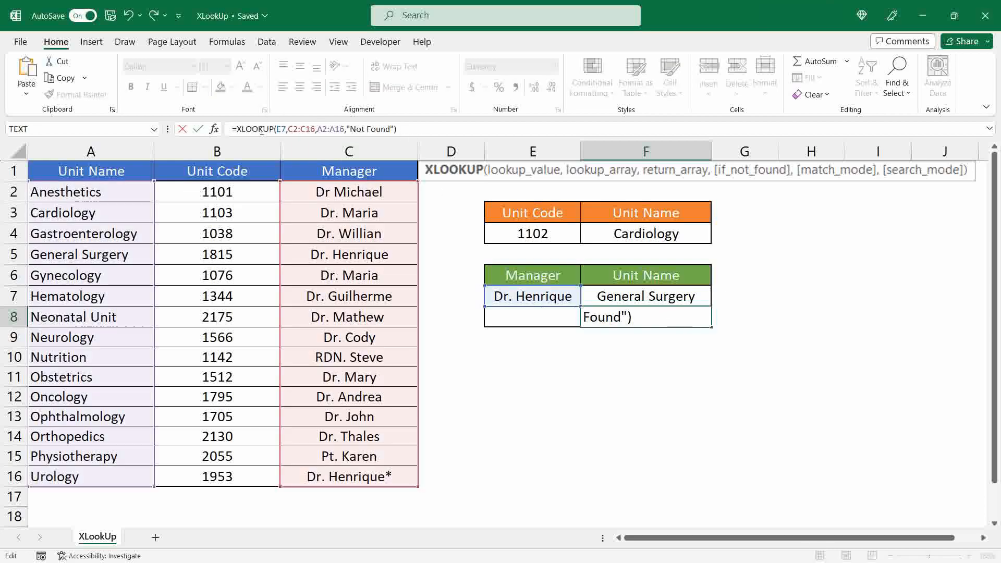
click(294, 129)
key(BackSpace)
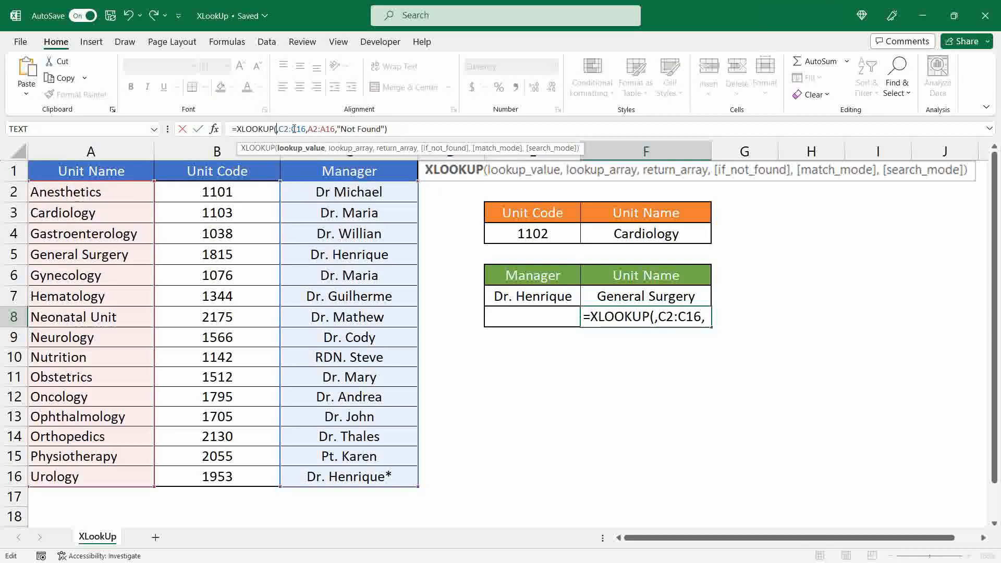
click(529, 312)
key(Return)
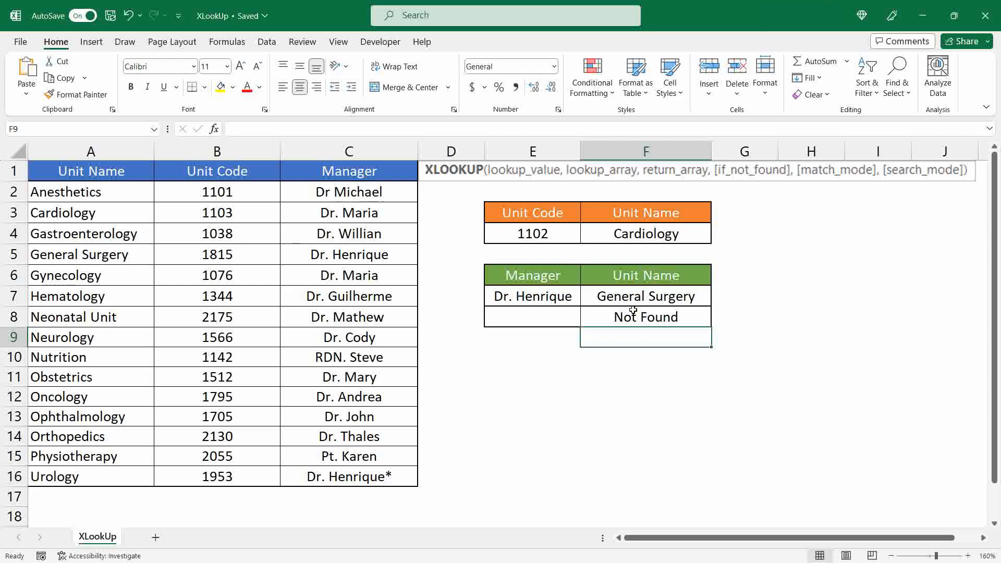
click(560, 299)
click(584, 301)
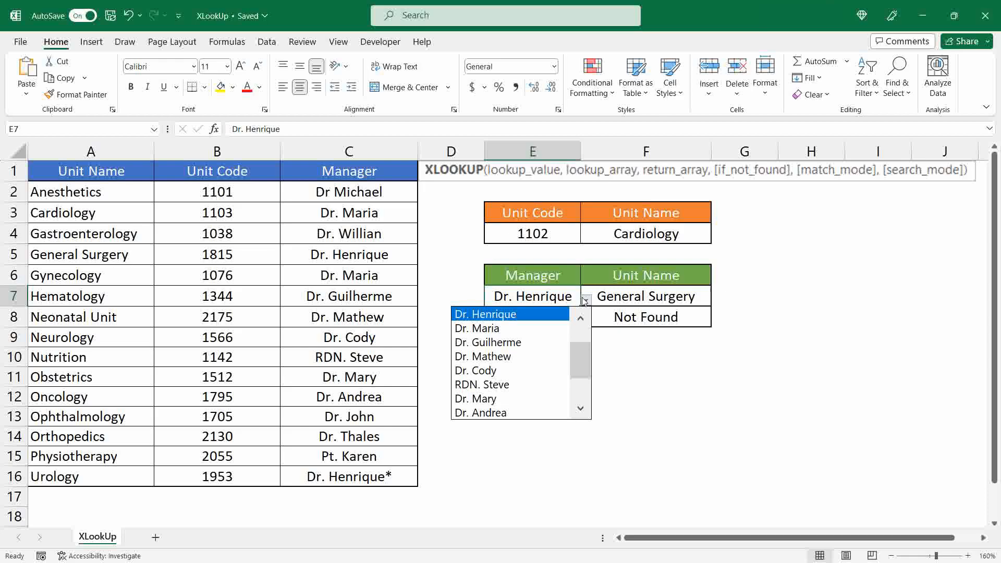
click(585, 301)
click(551, 318)
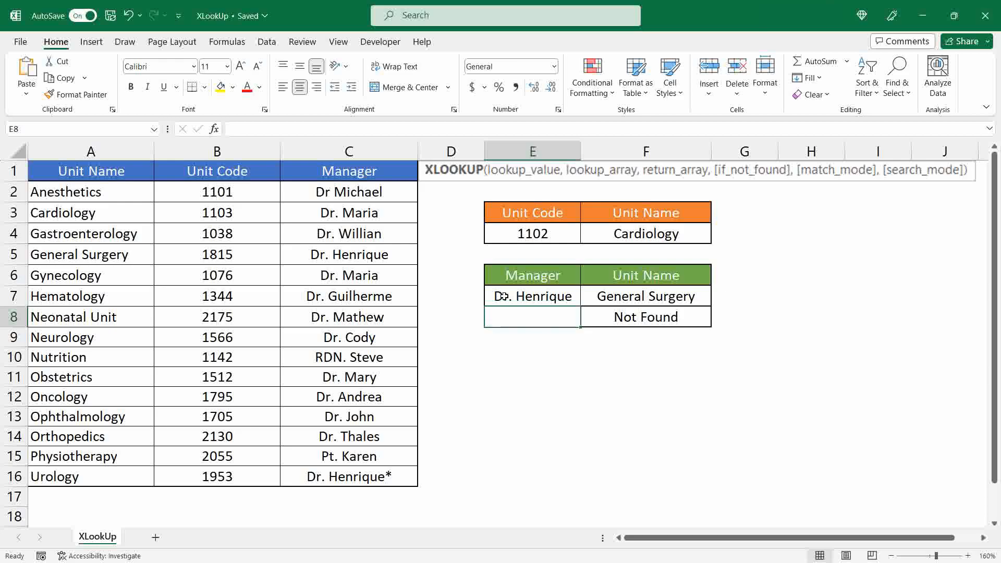
Enter the wildcard characters ? in F9 and * in F10
click(637, 335)
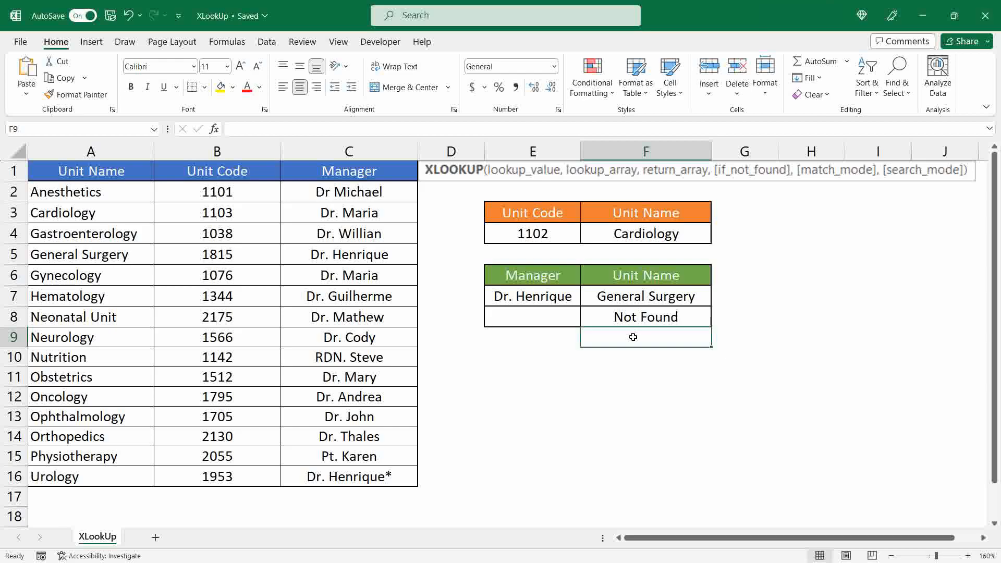
text(?)
key(Return)
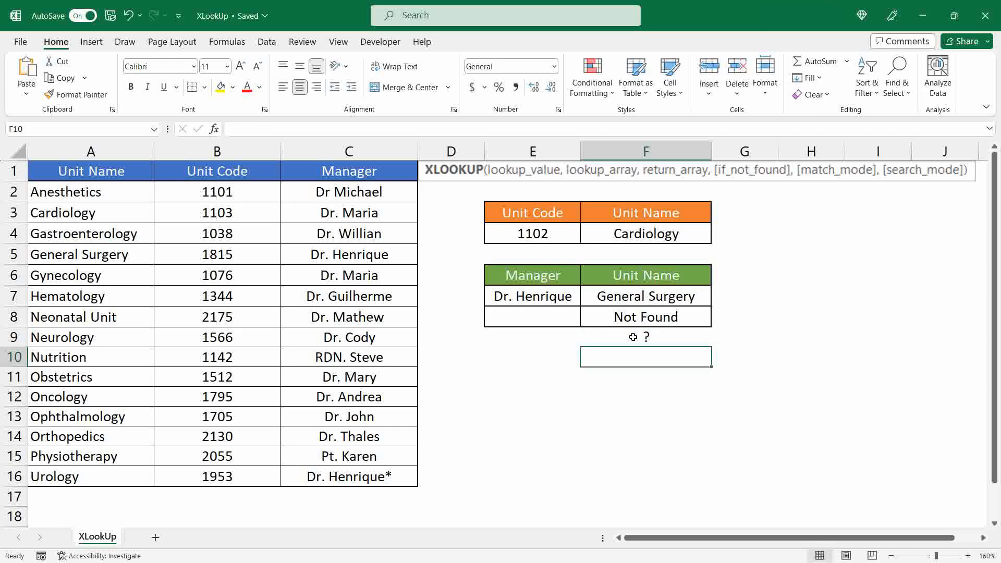
text(*)
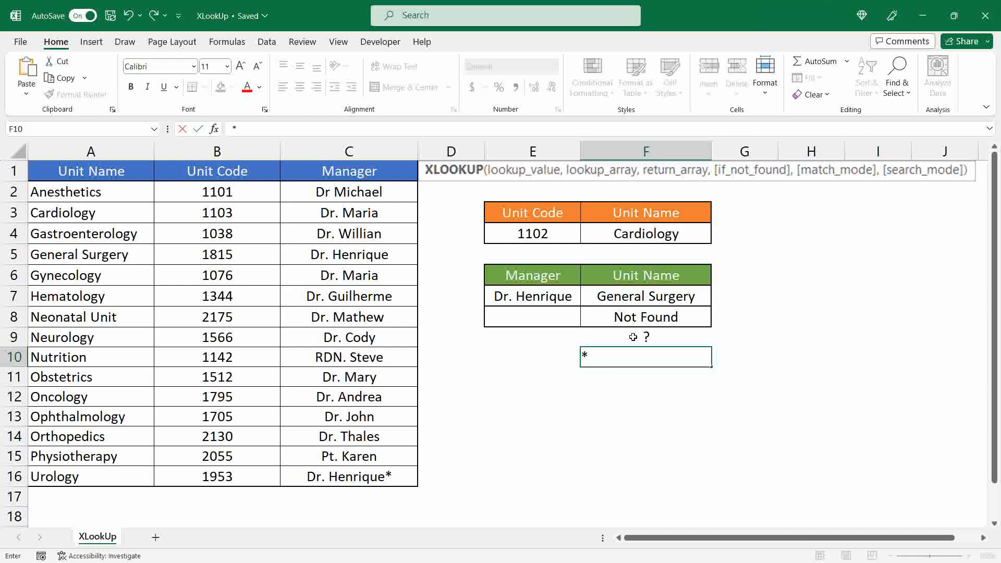
key(Return)
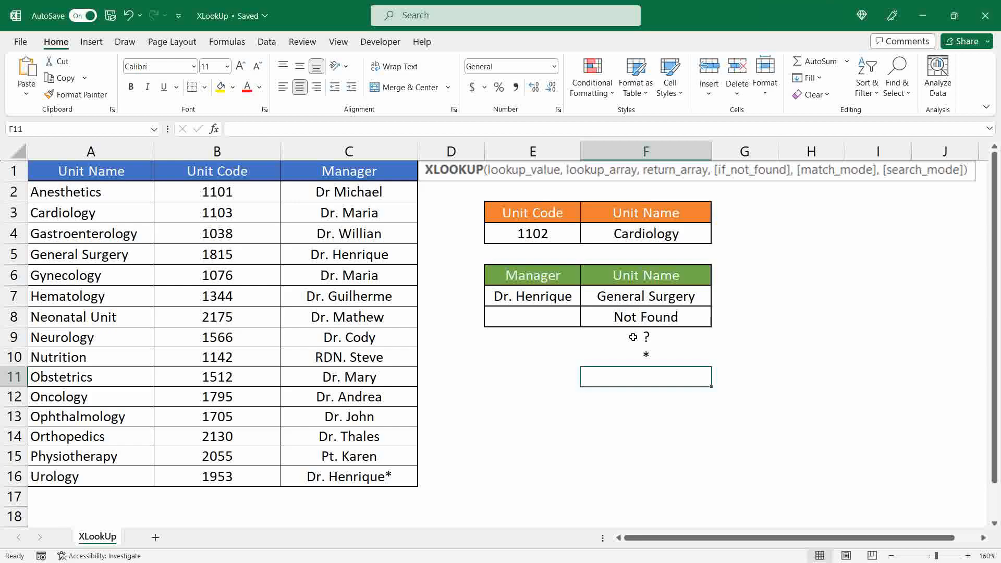
Enter the wildcard character ~ in F11
text(~)
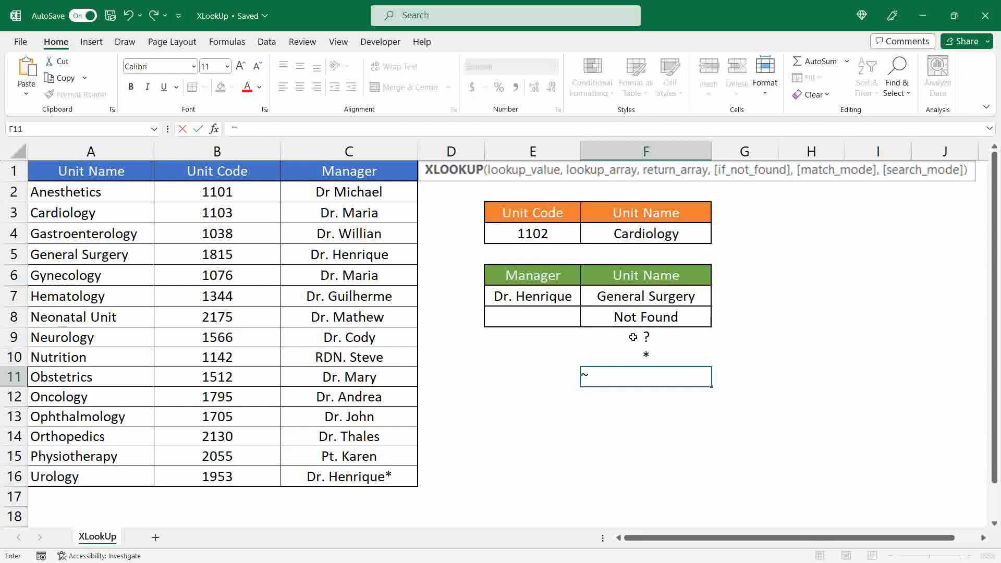
key(Return)
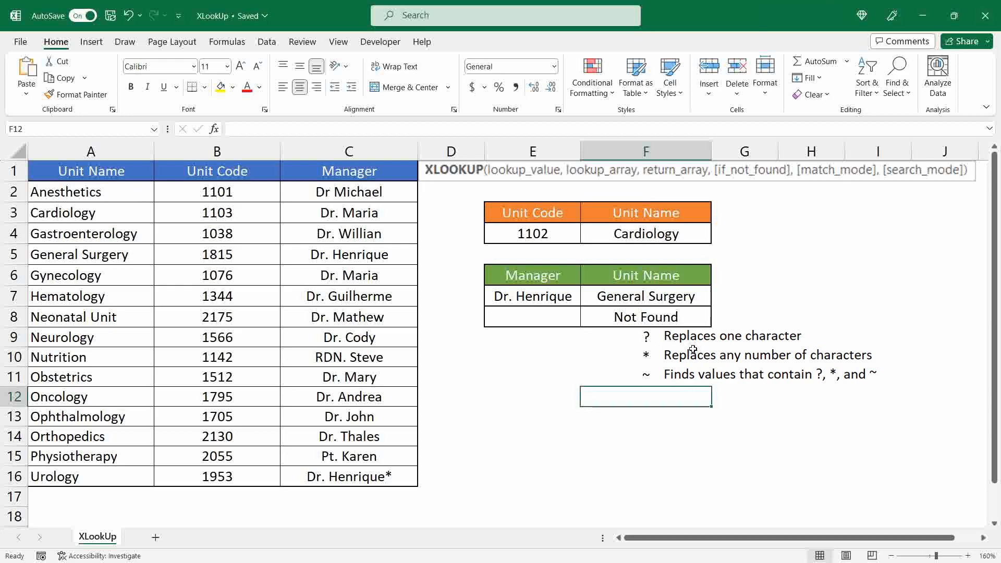
Add match_mode 2 (wildcard character match) to the XLOOKUP formulas in F7 and F8
click(666, 297)
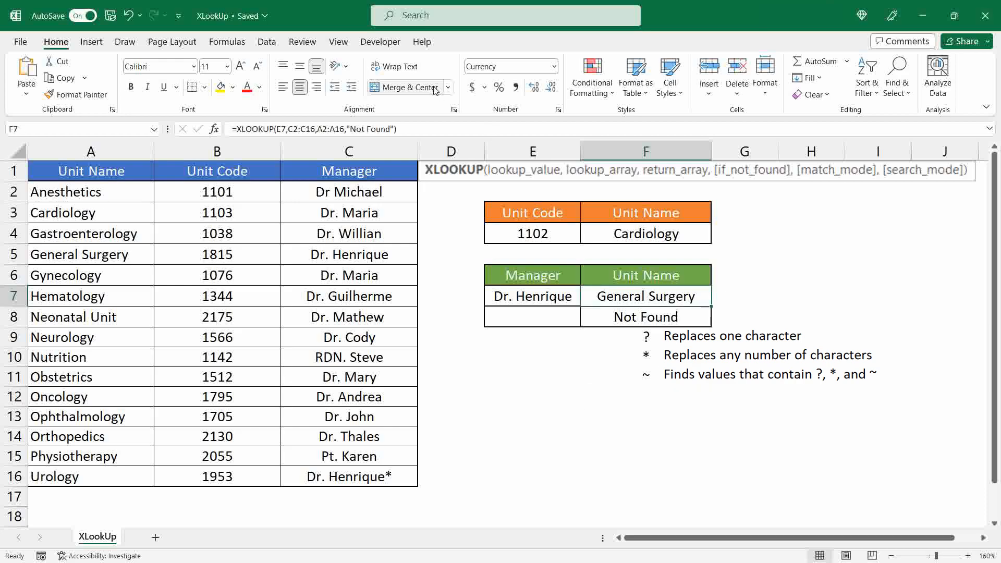
click(393, 128)
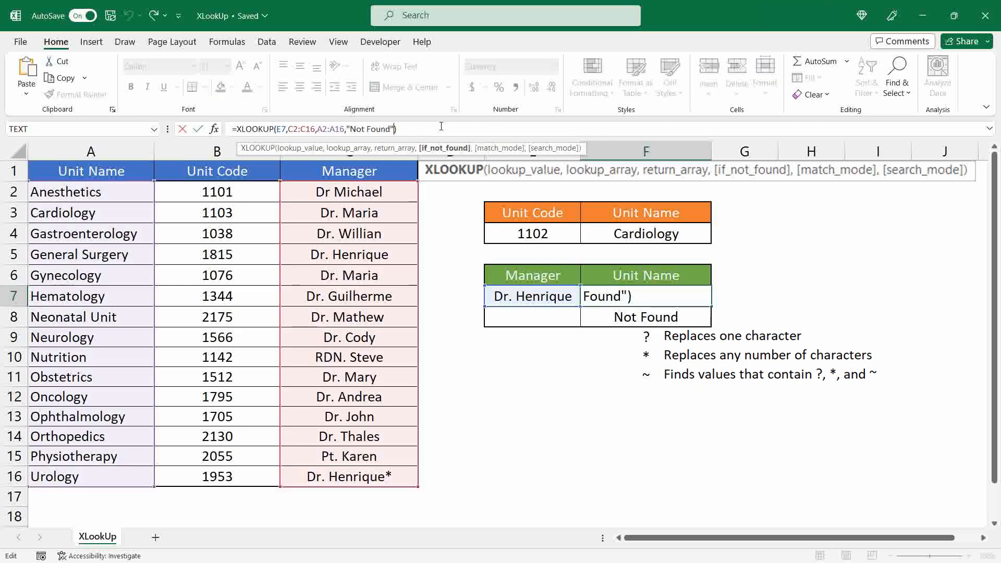
text(,)
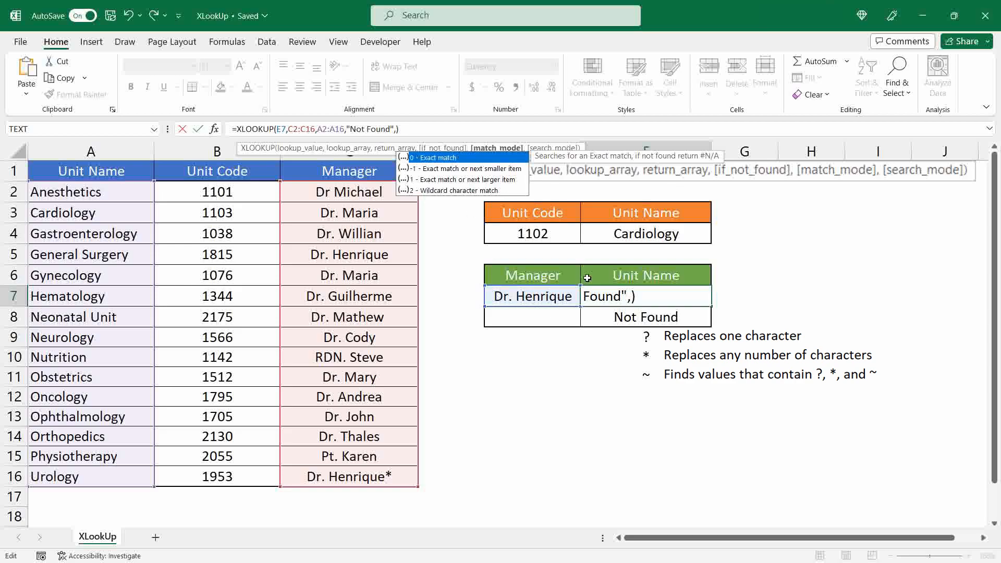
key(Return)
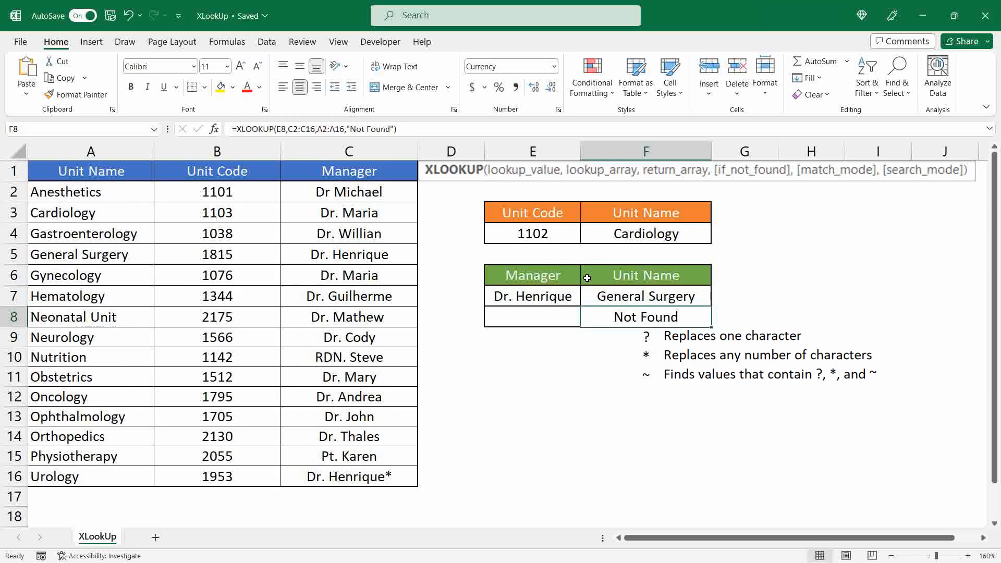
click(396, 130)
text(,2)
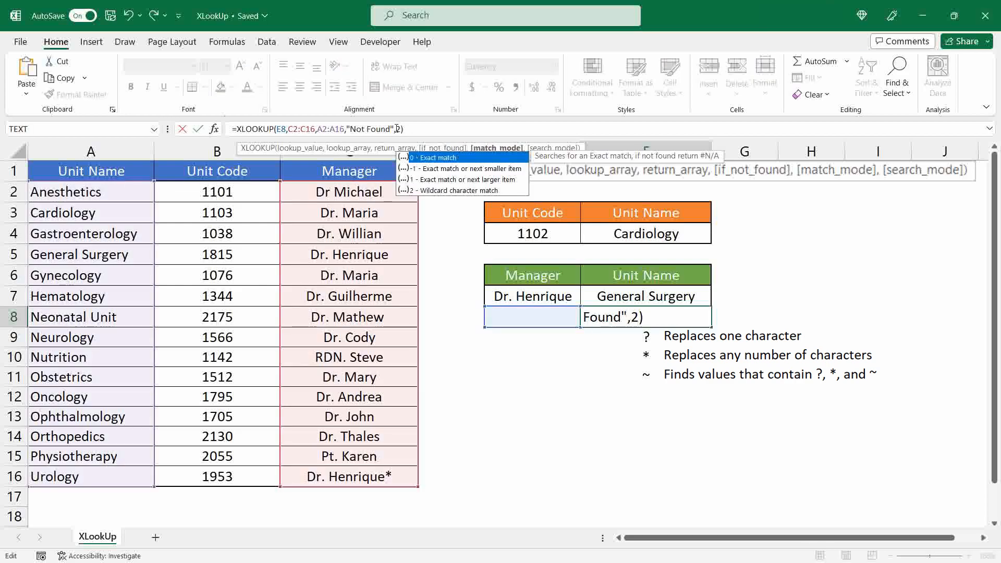
key(Return)
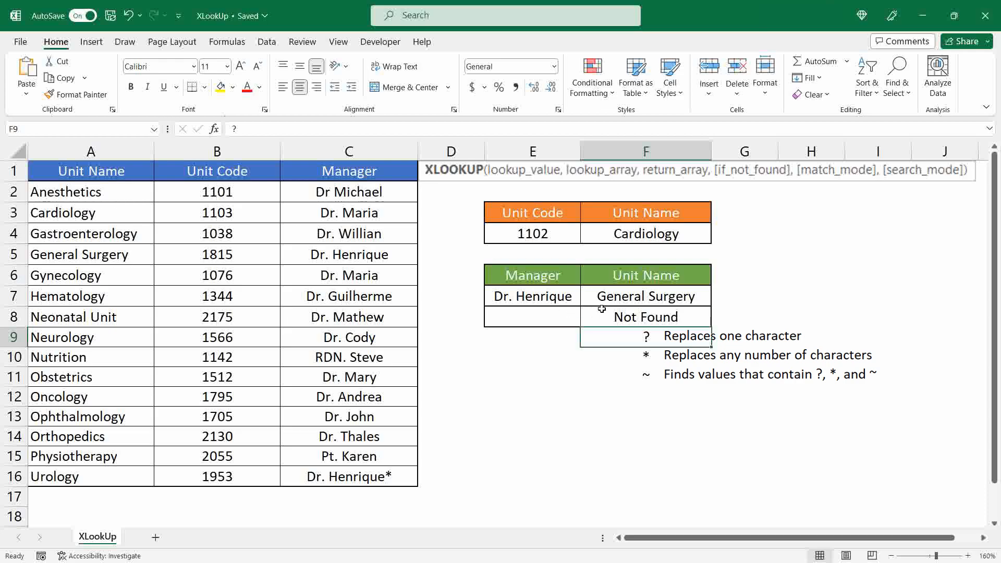
Enter the General Surgery manager's name in E8 with its last letter replaced by the wildcard ?
click(554, 320)
text(Dr. H)
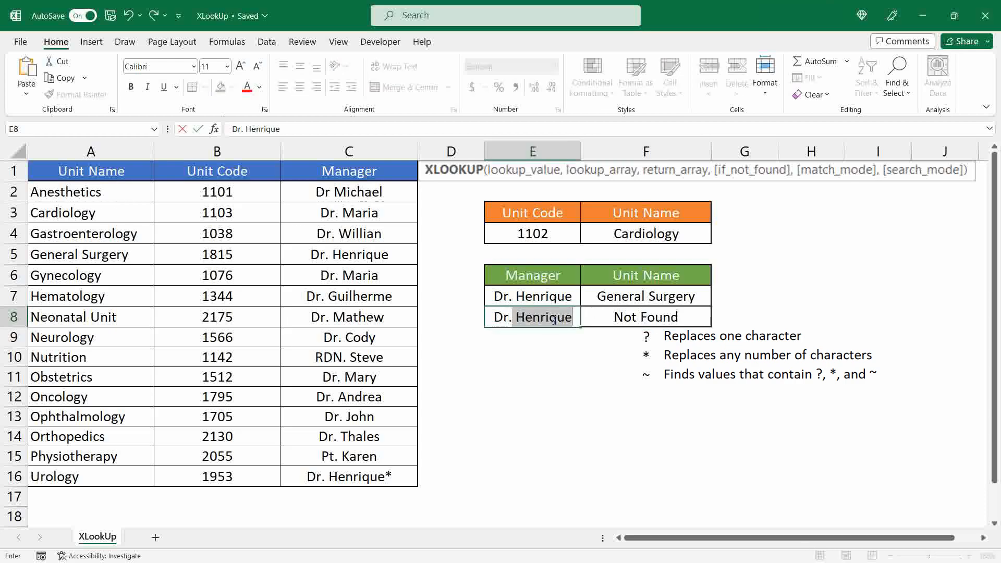
text(enr)
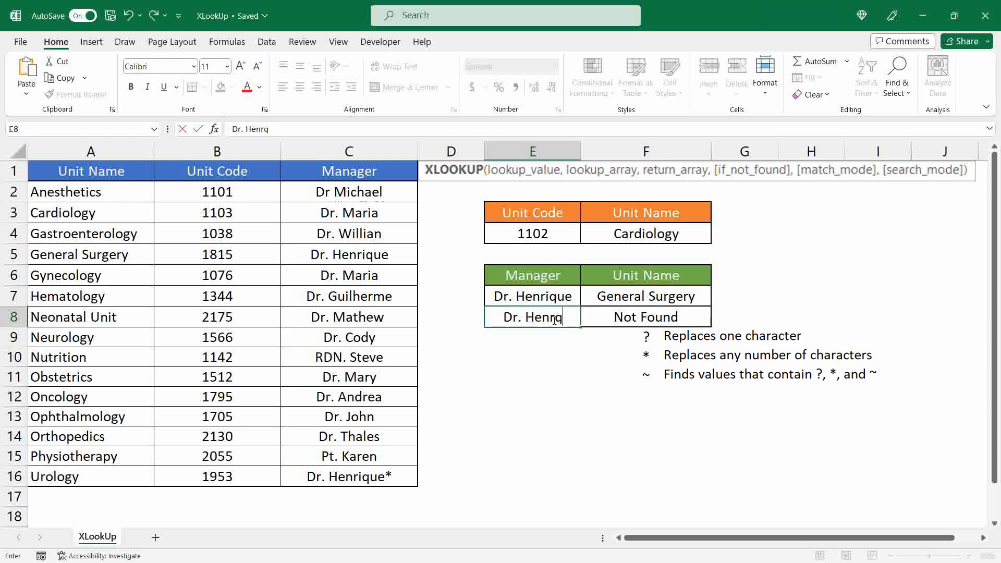
text(ique)
key(BackSpace)
text(?)
key(Return)
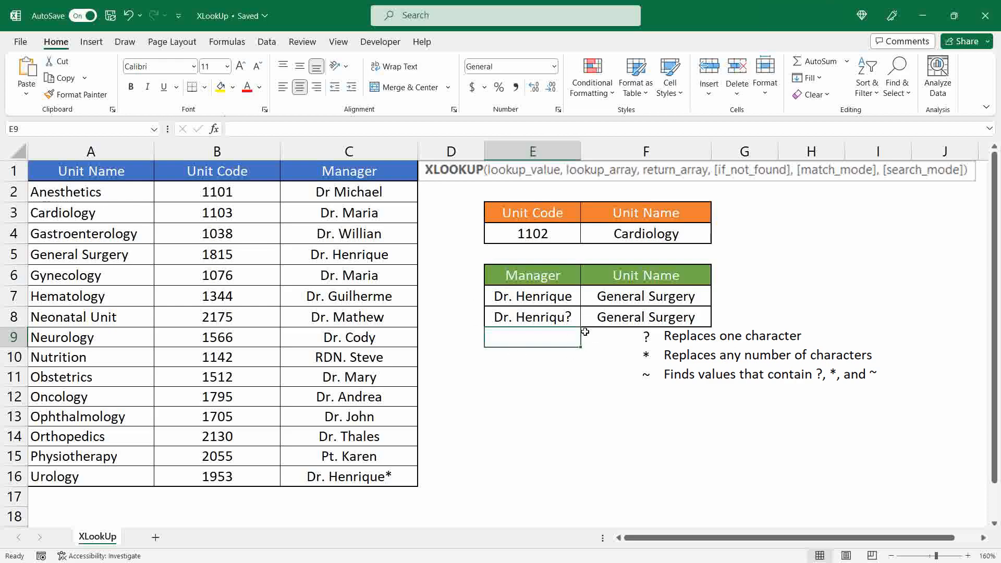
Restore the full manager name in E8 and replace the first three letters of the name after "Dr." with a single ?
click(537, 318)
click(317, 131)
key(BackSpace)
text(e)
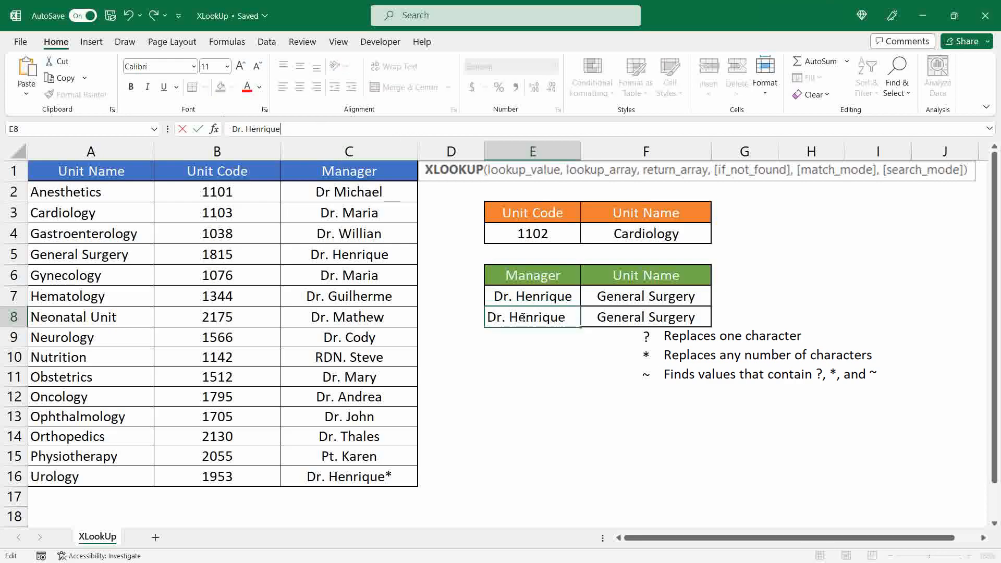
drag(531, 318, 508, 317)
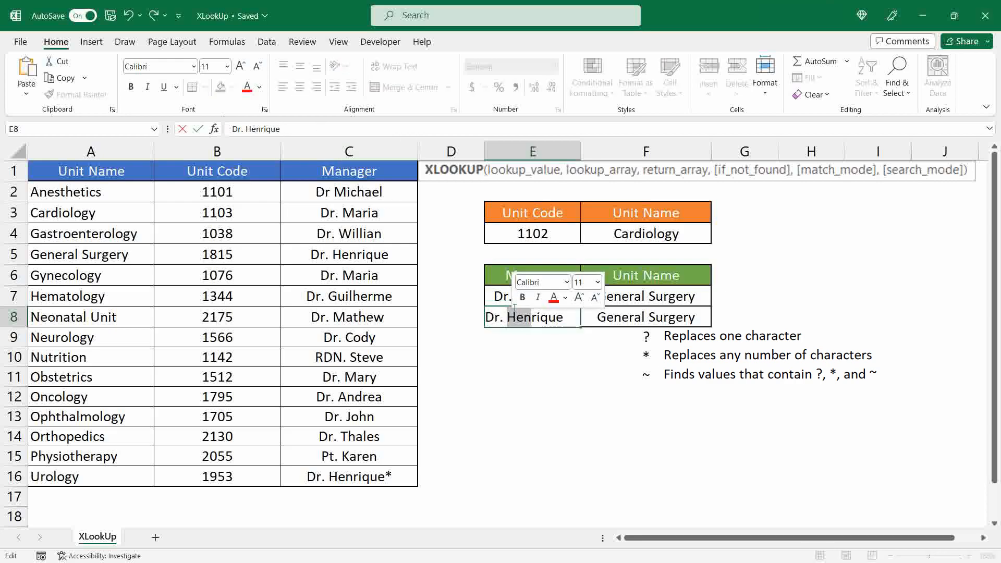
text(?)
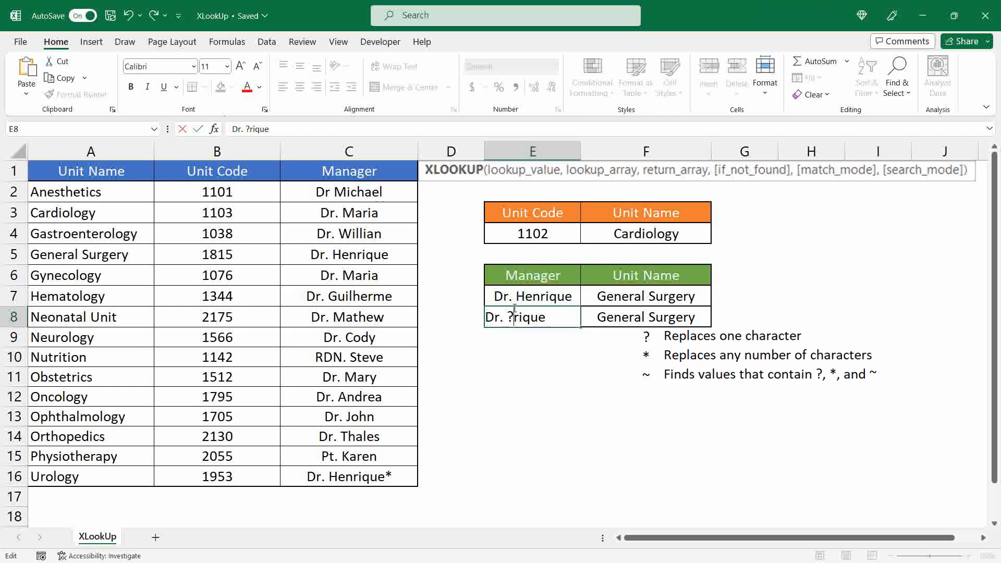
key(Return)
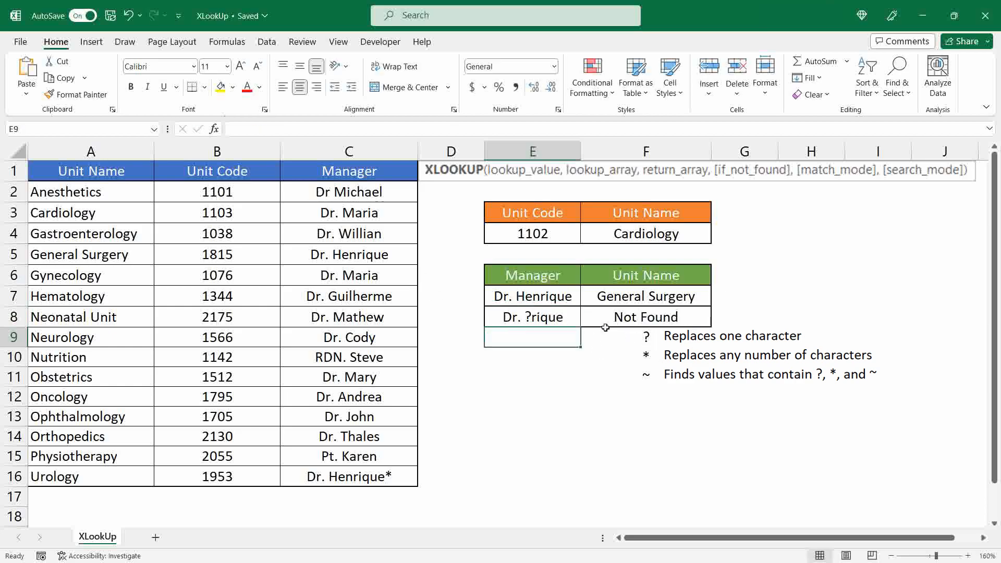
Replace the ? in E8's manager lookup text with the wildcard *
click(539, 315)
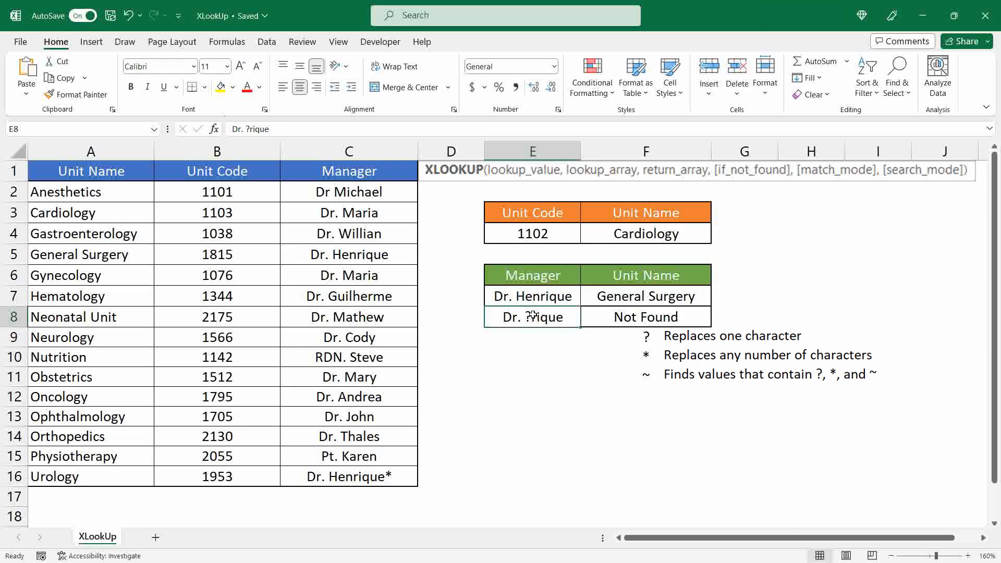
double_click(514, 316)
key(BackSpace)
text(*)
key(Return)
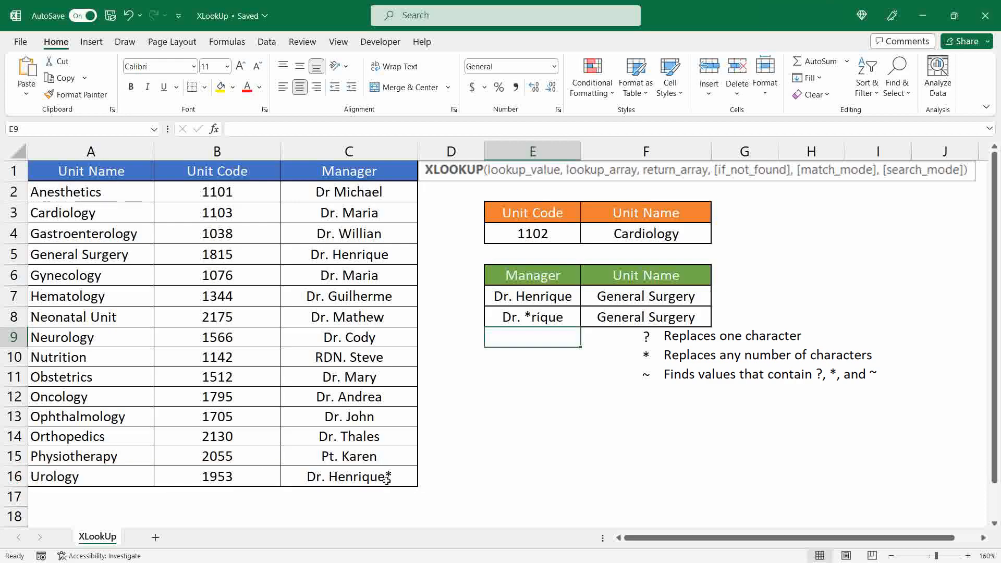
Append a second * wildcard at the end of the manager lookup text in E8
click(531, 316)
click(298, 132)
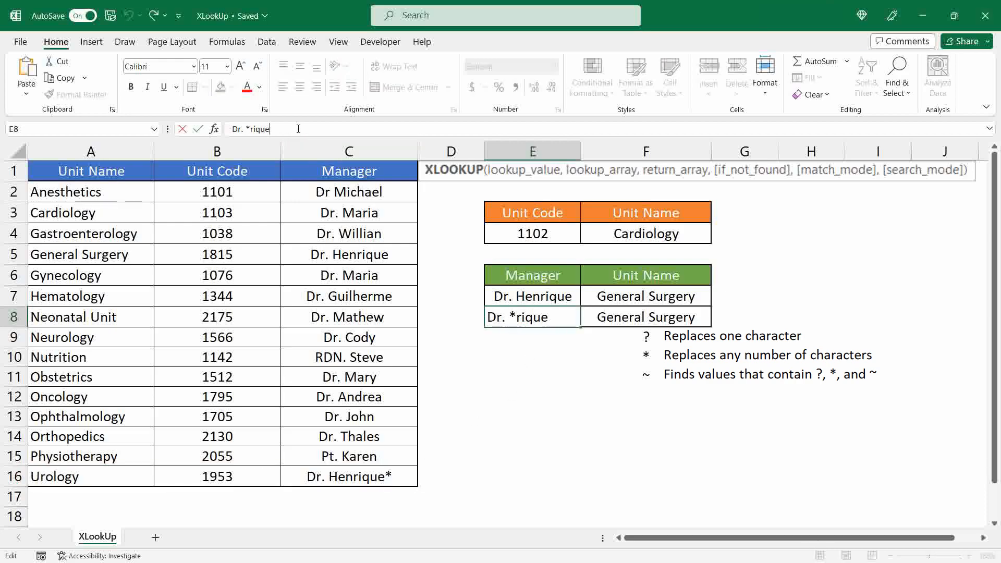
text(*)
key(Return)
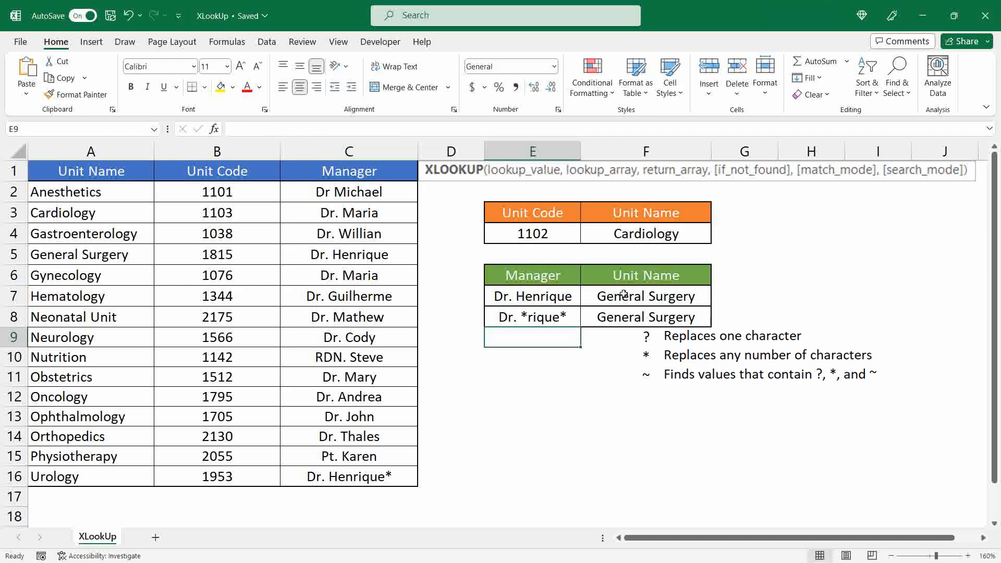
Insert ~ before the final * in E8 to match a manager name that contains a literal asterisk
click(563, 319)
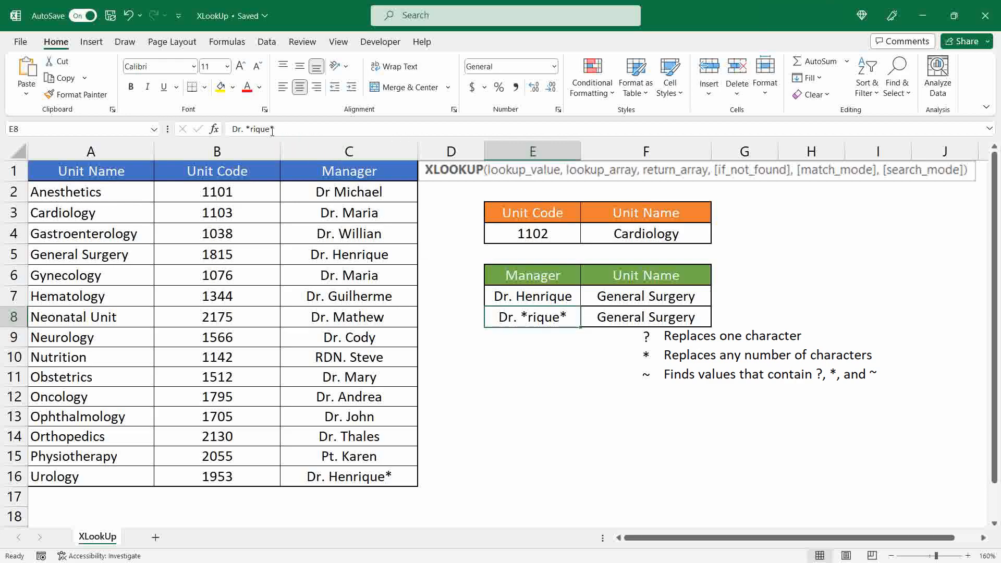
click(437, 127)
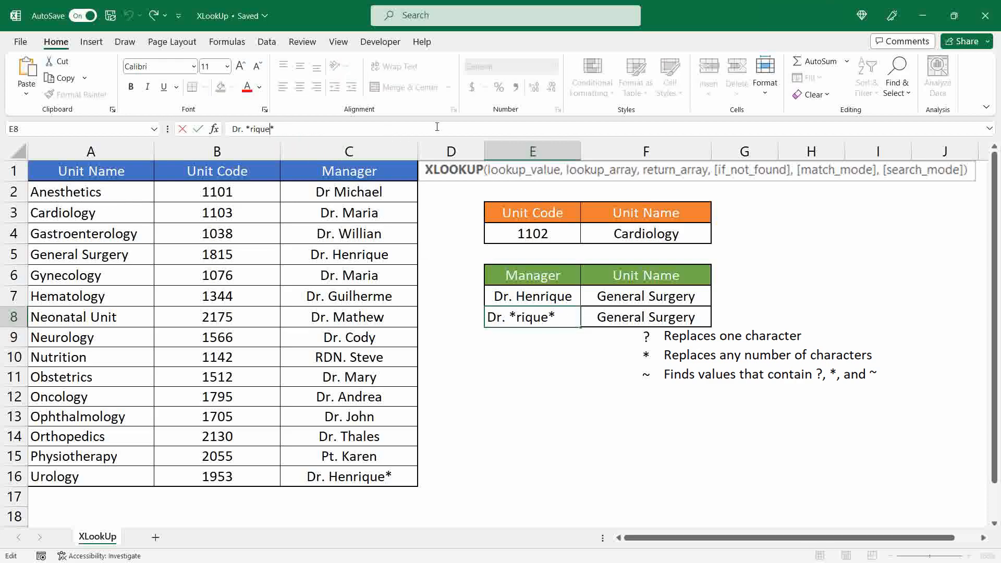
text(~)
key(Return)
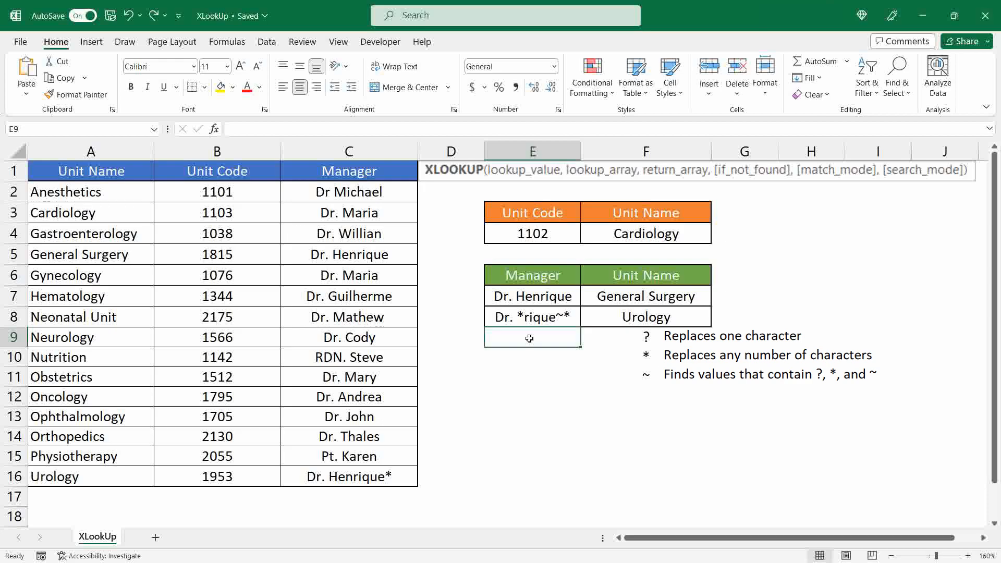
Delete the cells E8:F11, shifting the remaining cells up
drag(540, 317, 649, 368)
right_click(641, 339)
click(702, 277)
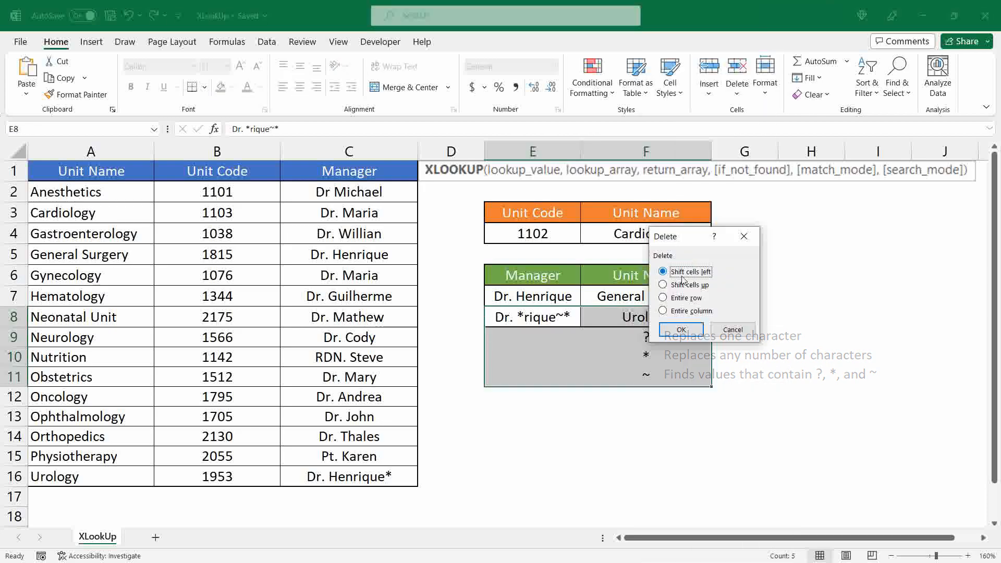
click(680, 285)
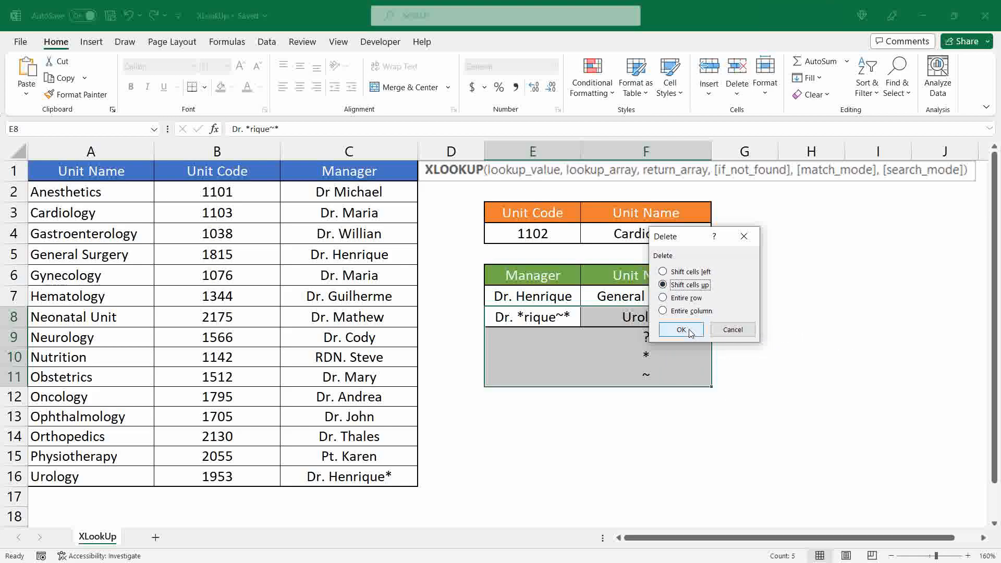
click(681, 329)
Set match_mode to 0 in the F7 XLOOKUP formula and add search_mode 1 (search first-to-last)
click(635, 299)
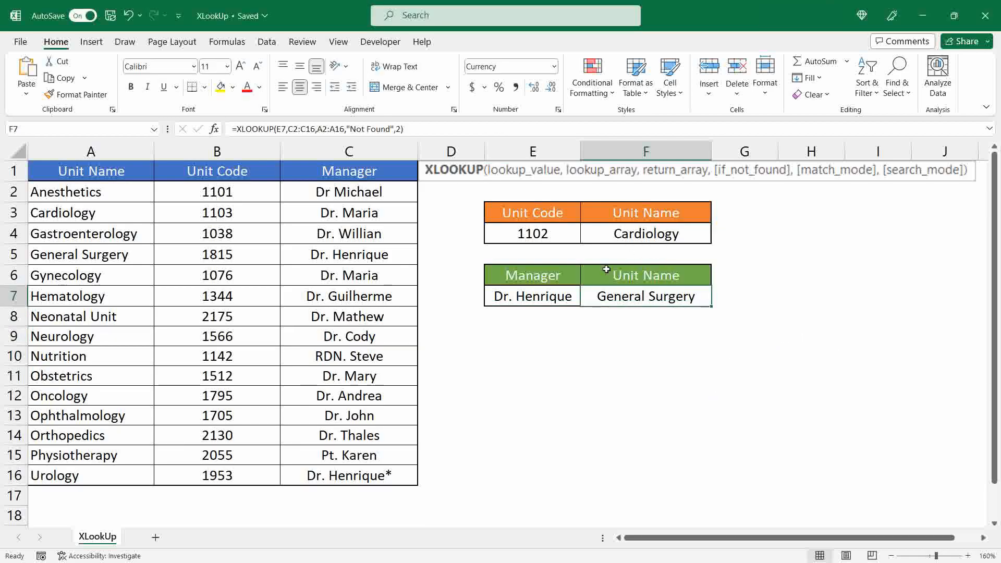
click(400, 128)
key(BackSpace)
text(0,)
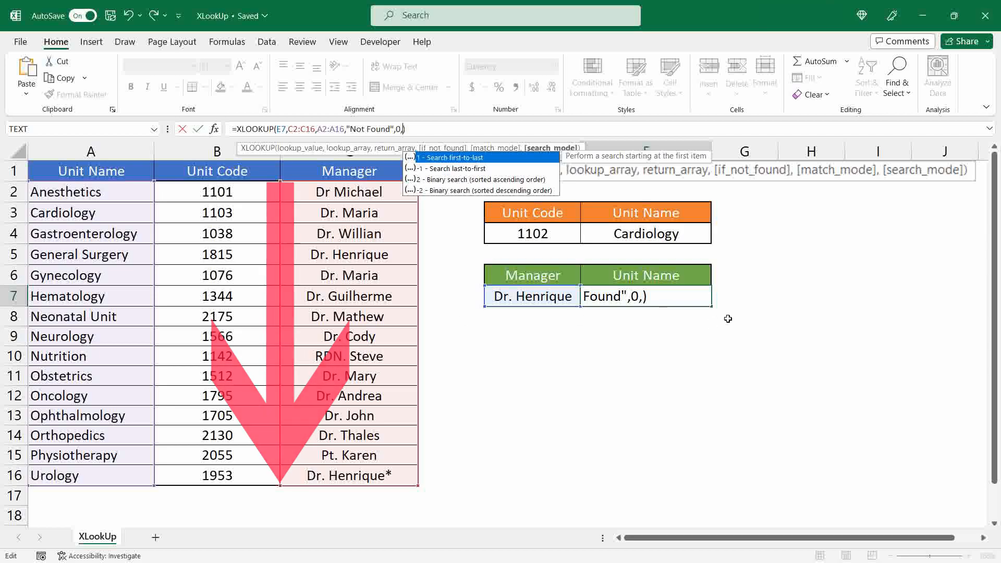
key(Down)
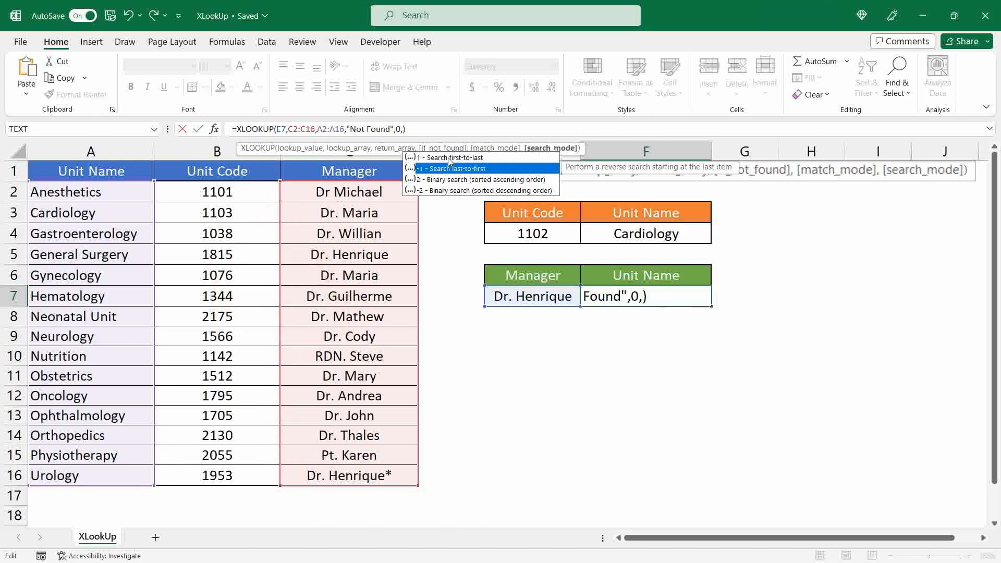
key(Tab)
key(Return)
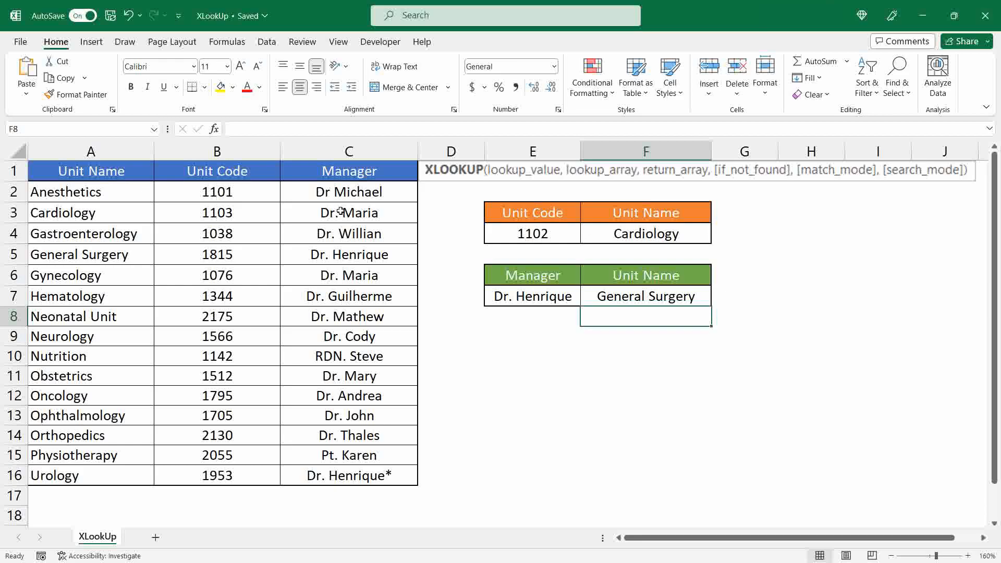
Compare the Cardiology and Gynecology rows and choose their shared manager in E7
drag(42, 211, 299, 203)
click(328, 273)
drag(327, 273, 94, 273)
click(585, 297)
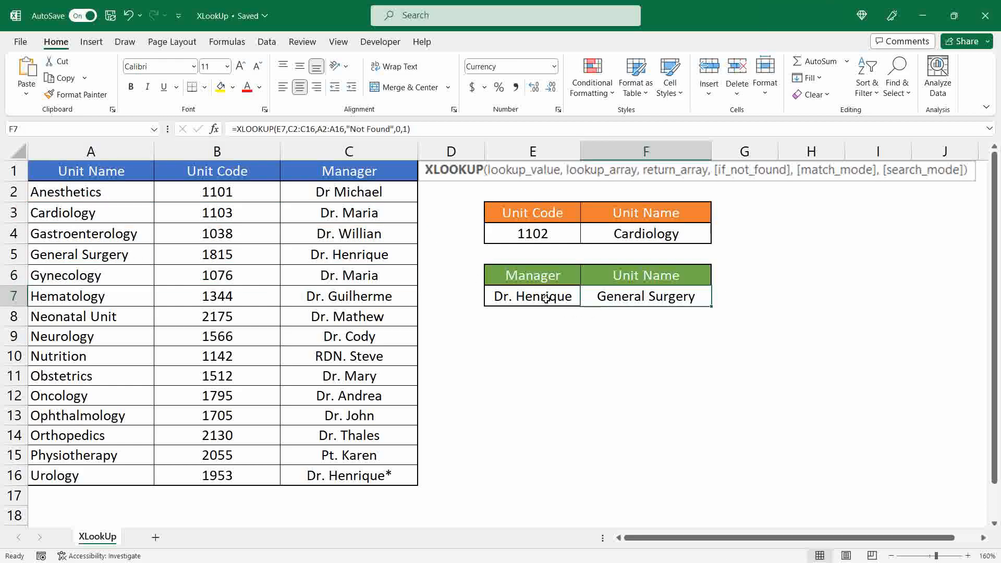
click(546, 299)
click(586, 300)
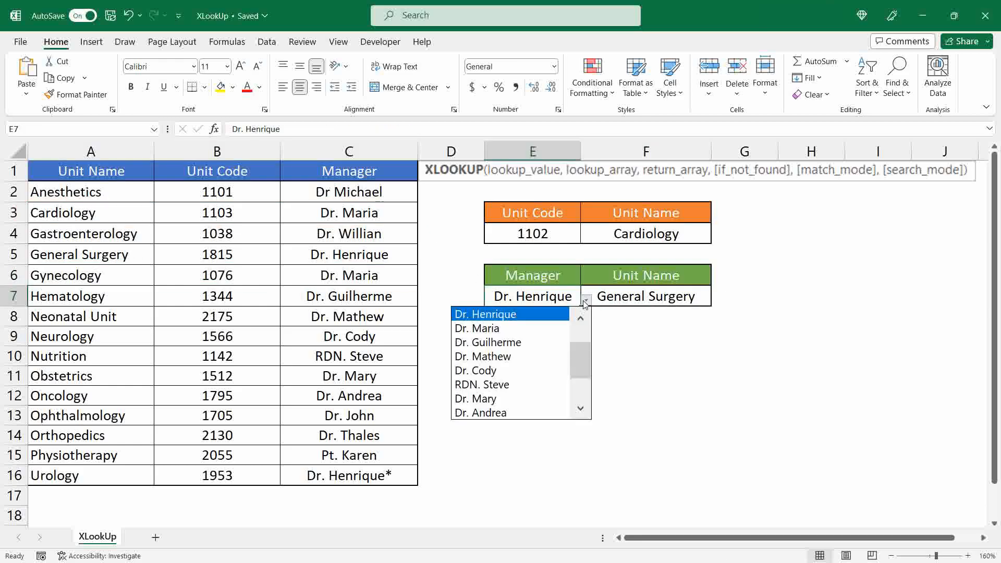
click(526, 327)
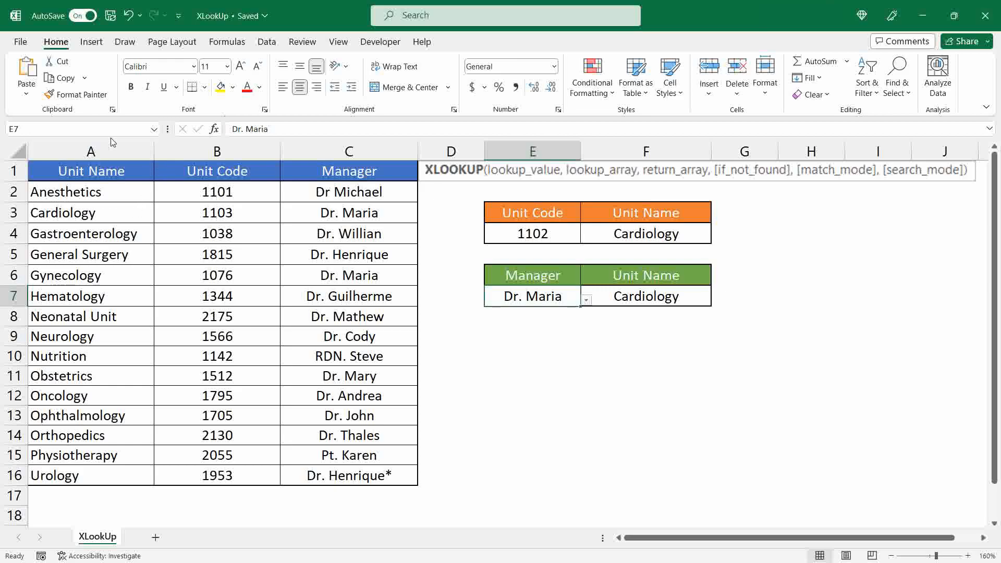
Change the search_mode of the F7 formula to -1 (search last-to-first)
click(645, 295)
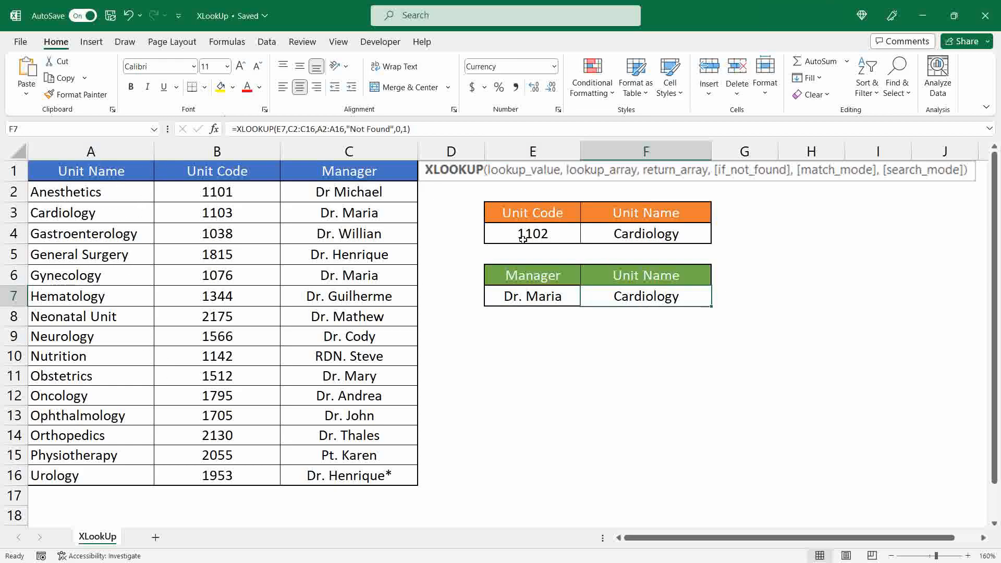
click(435, 125)
text(-)
key(Return)
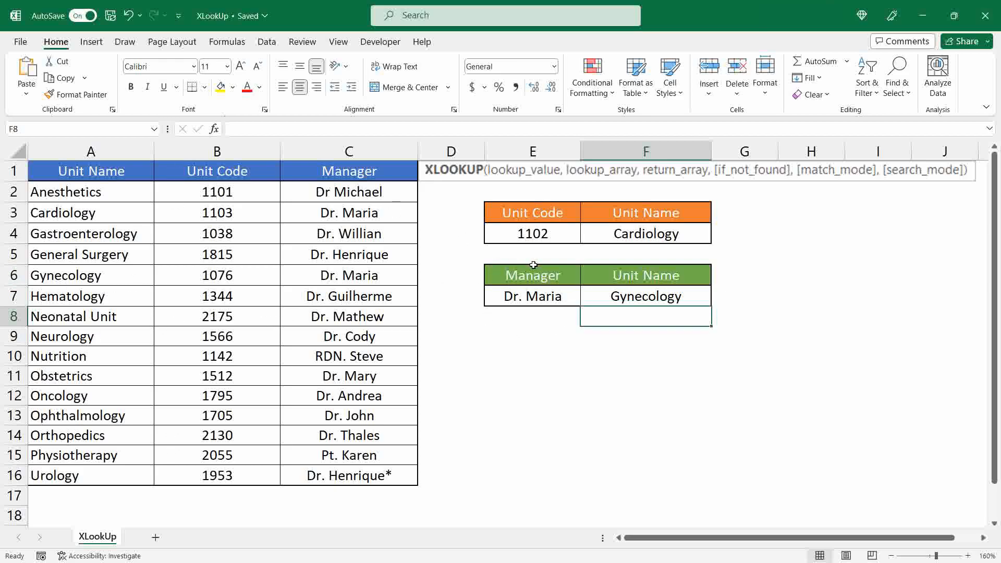
Replace the search_mode in the F7 formula with 2 (binary search, sorted ascending order)
click(670, 298)
click(409, 130)
key(BackSpace)
key(BackSpace)
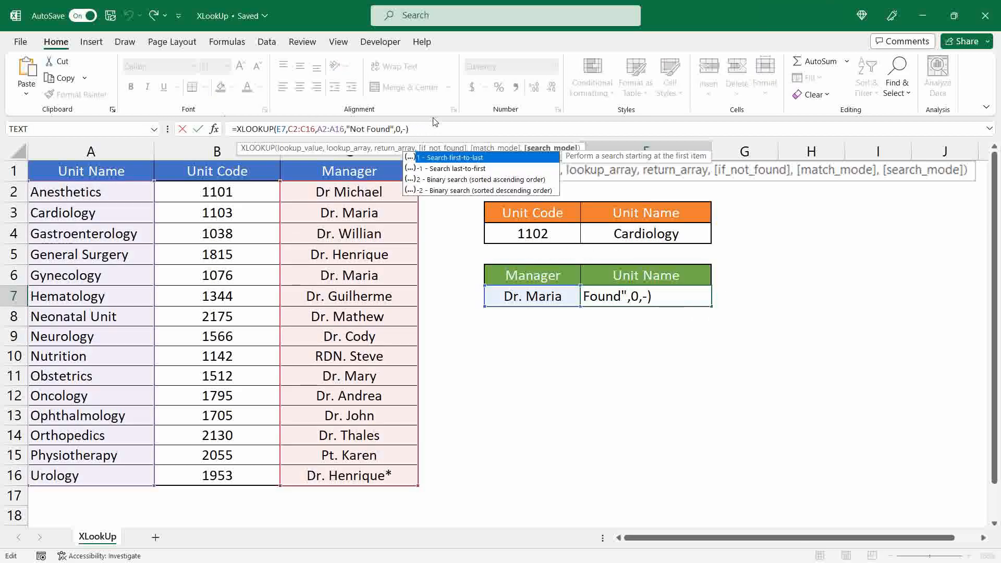
text(2)
click(535, 320)
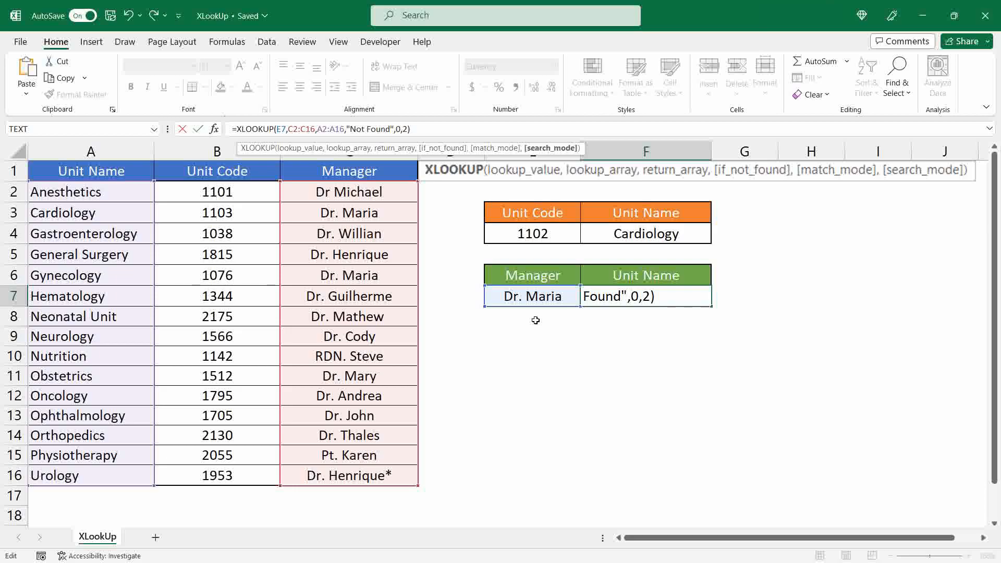
click(536, 320)
Set the search_mode of the F7 formula to 1 (search first-to-last)
click(657, 296)
click(407, 129)
key(BackSpace)
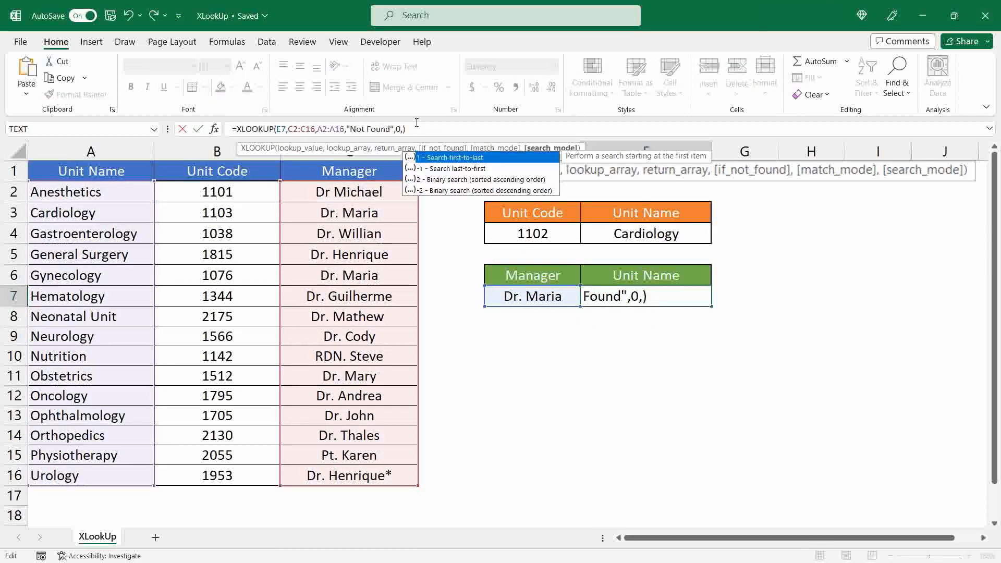
text(1)
key(Return)
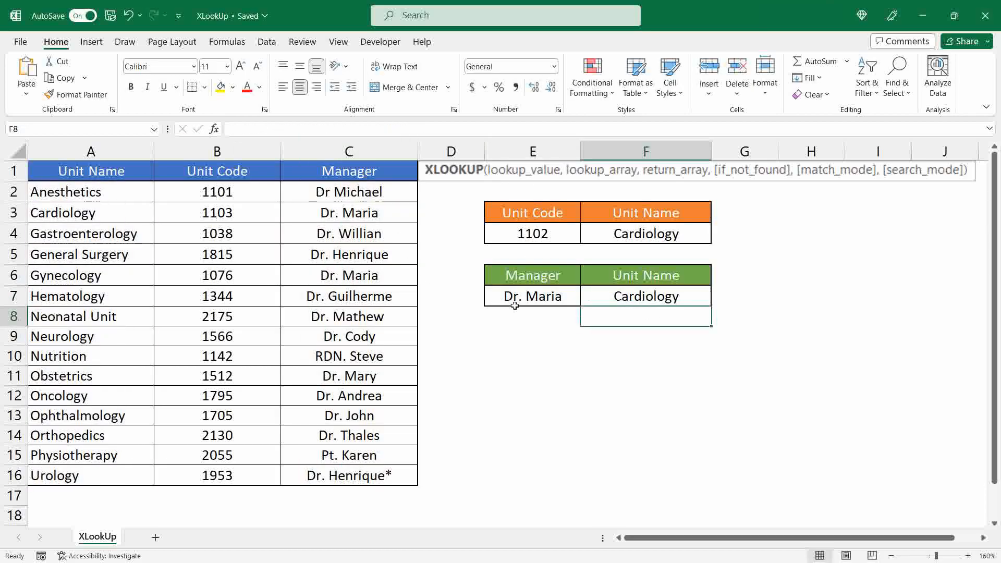